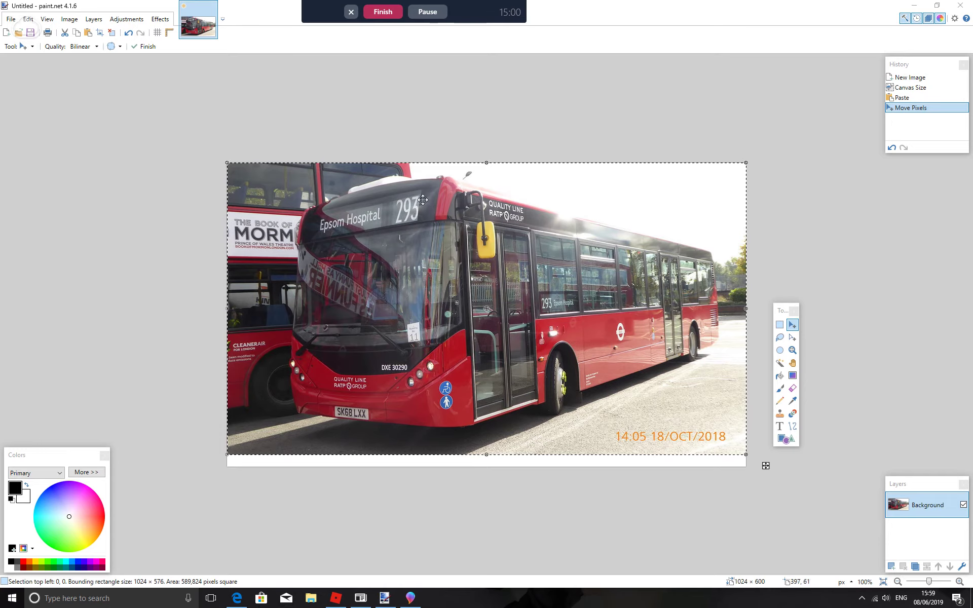
# Sample the sign's grey and set the Paintbrush to width 14 with a few test strokes.
pyautogui.press('k')
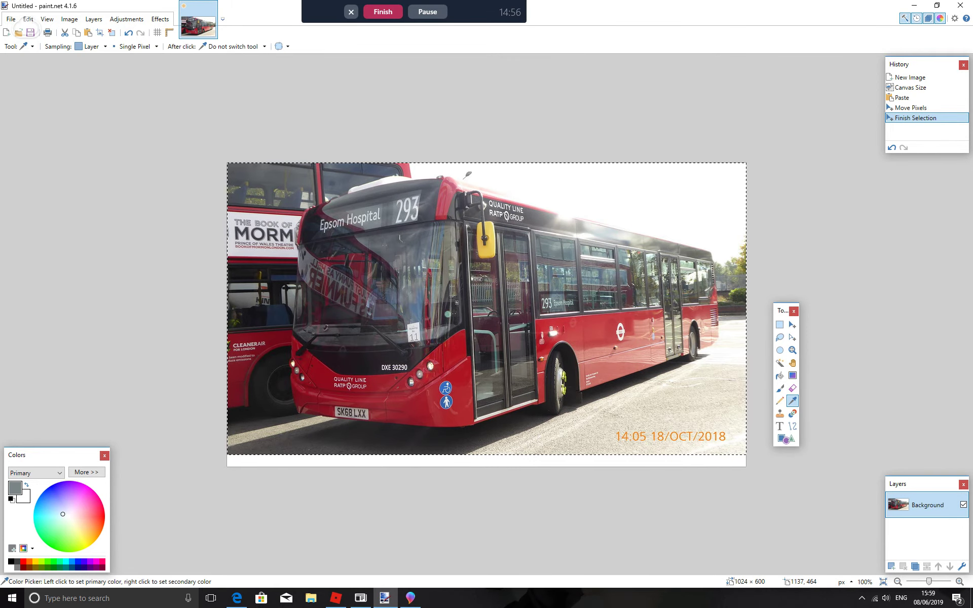
pyautogui.click(780, 389)
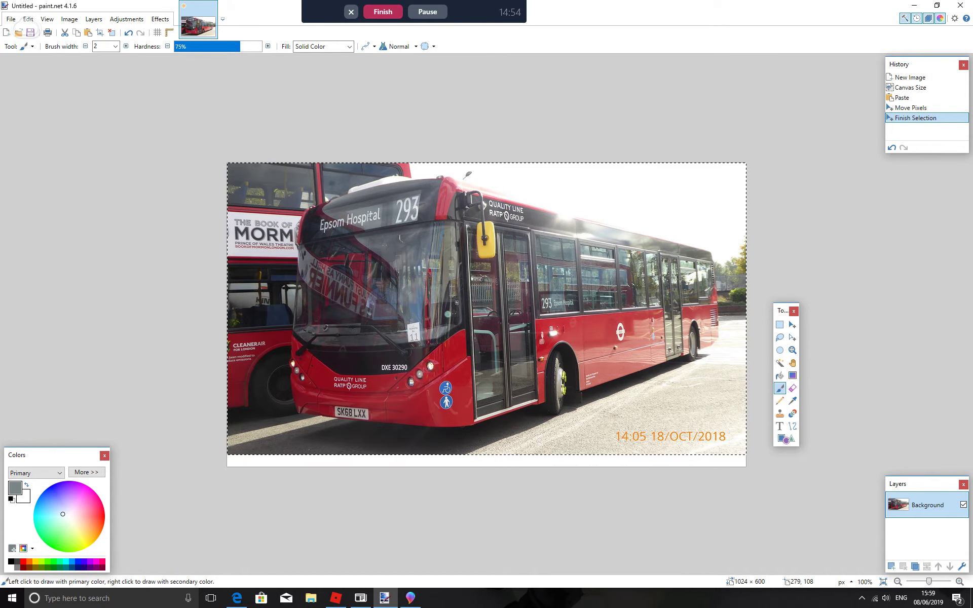
pyautogui.click(364, 218)
pyautogui.click(115, 46)
pyautogui.click(116, 148)
pyautogui.moveTo(341, 222); pyautogui.dragTo(359, 217)
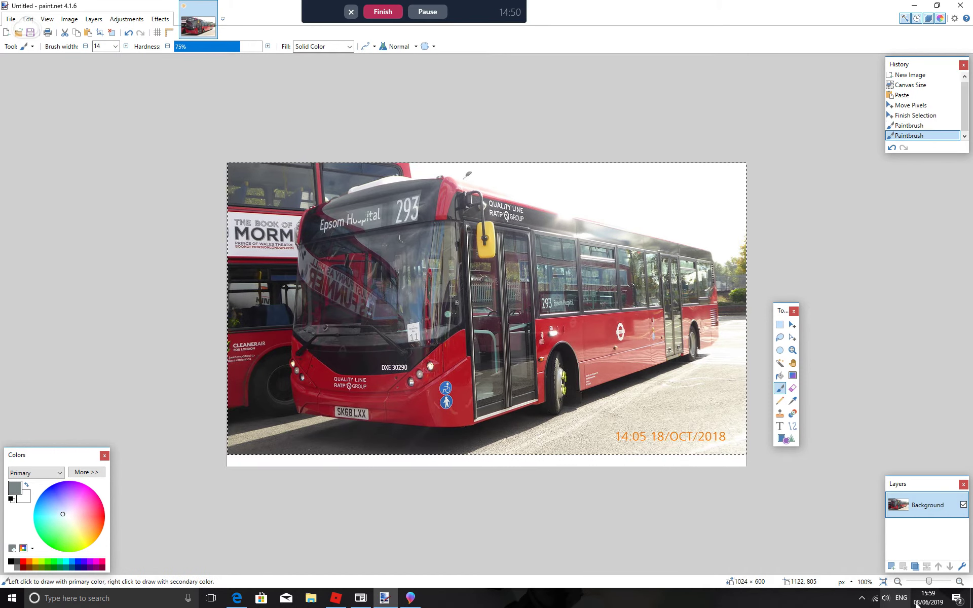
pyautogui.moveTo(929, 582); pyautogui.dragTo(930, 581)
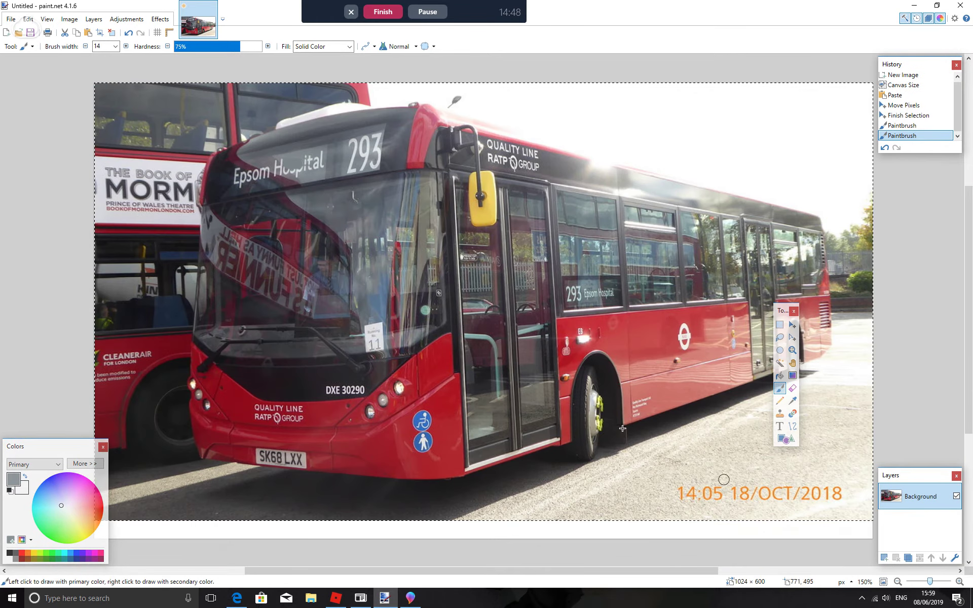
# Zoom in on the front destination blind and paint grey over the word Hospital.
pyautogui.scroll(3, 658, 436)
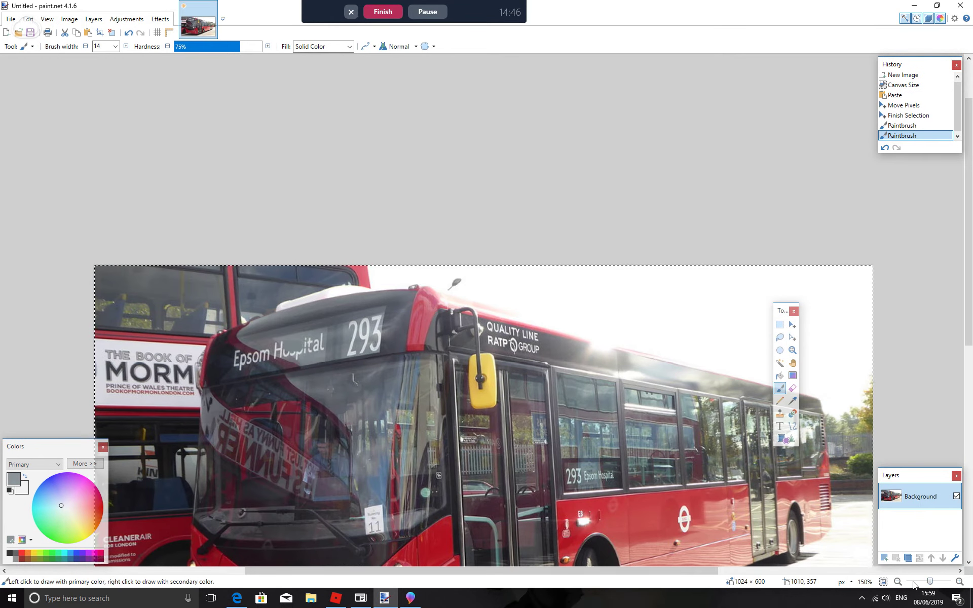
pyautogui.moveTo(929, 581); pyautogui.dragTo(932, 581)
pyautogui.hscroll(-5, 497, 310)
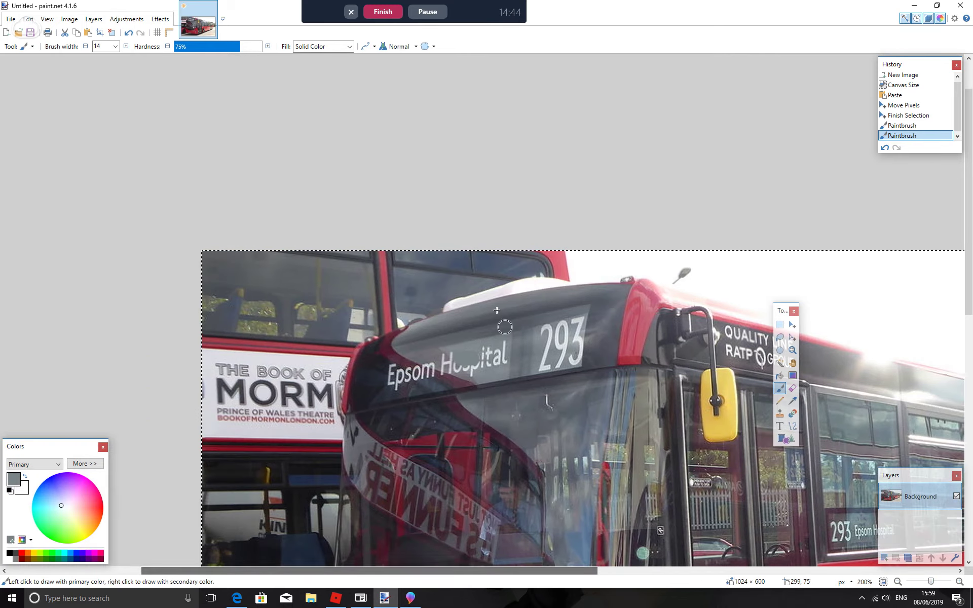
pyautogui.moveTo(439, 357)
pyautogui.mouseDown()
pyautogui.moveTo(499, 345)
pyautogui.moveTo(502, 357)
pyautogui.mouseUp()
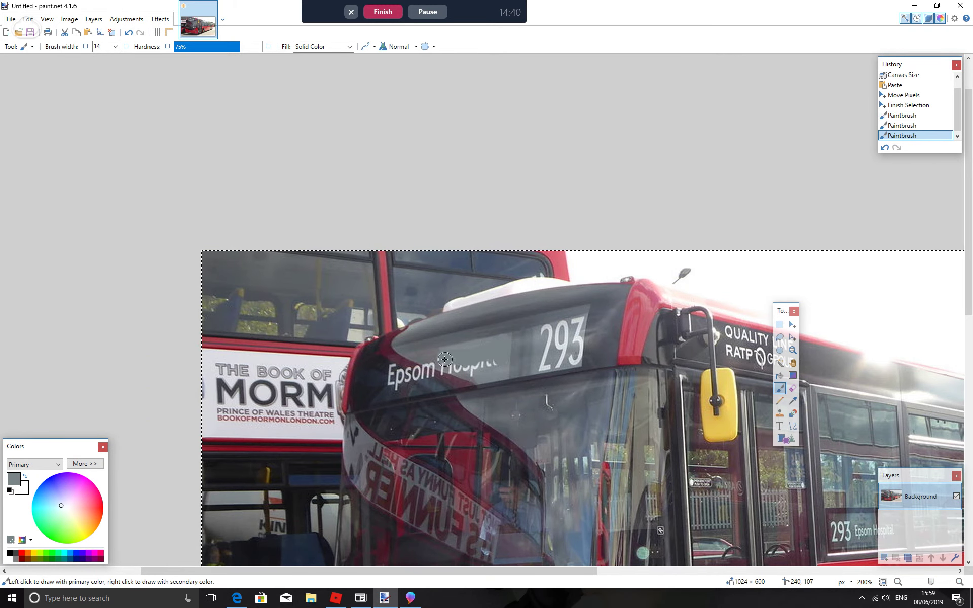
pyautogui.click(488, 362)
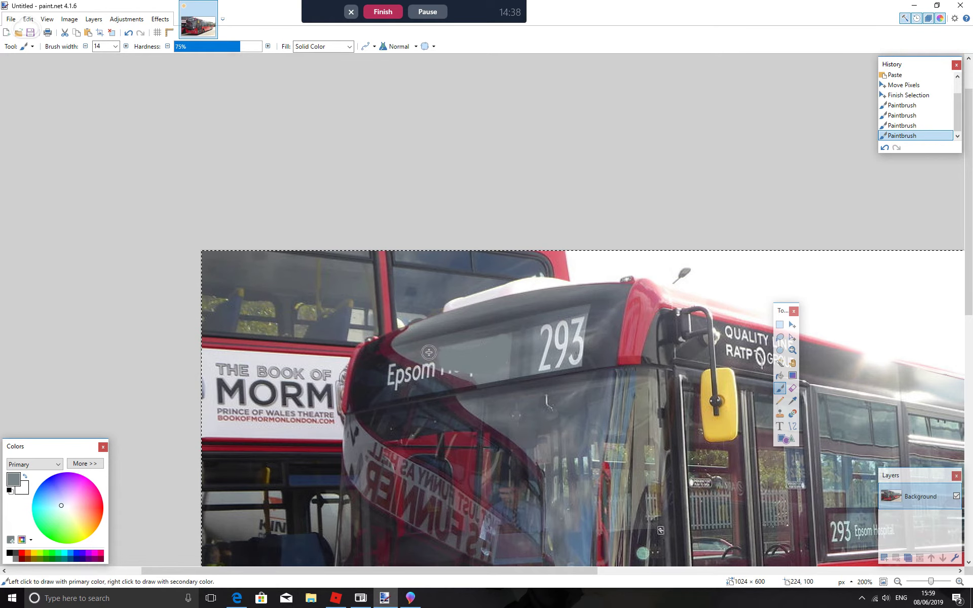
pyautogui.click(468, 376)
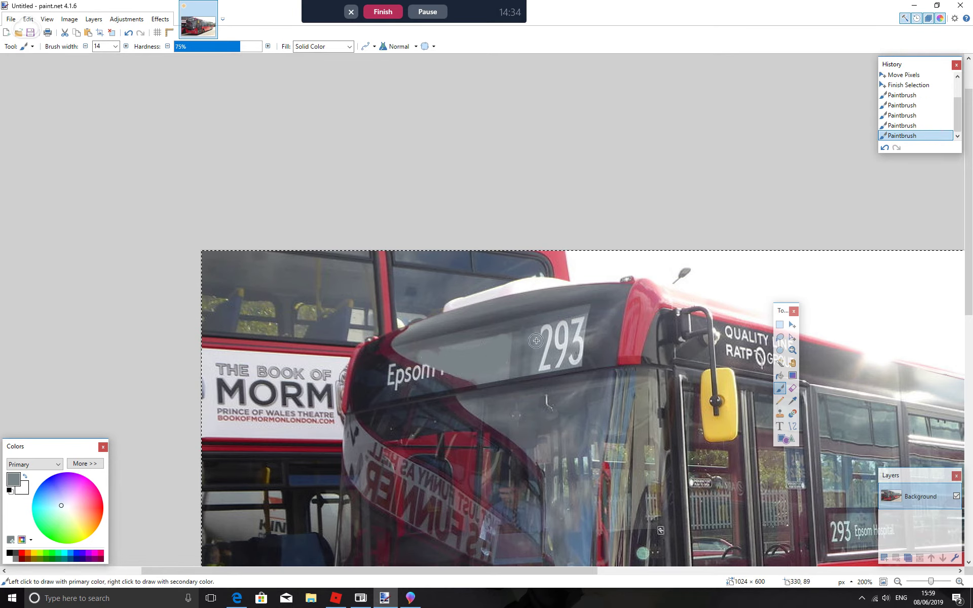
# Paint grey over the 293 route digits on the front blind.
pyautogui.moveTo(550, 327); pyautogui.dragTo(578, 323)
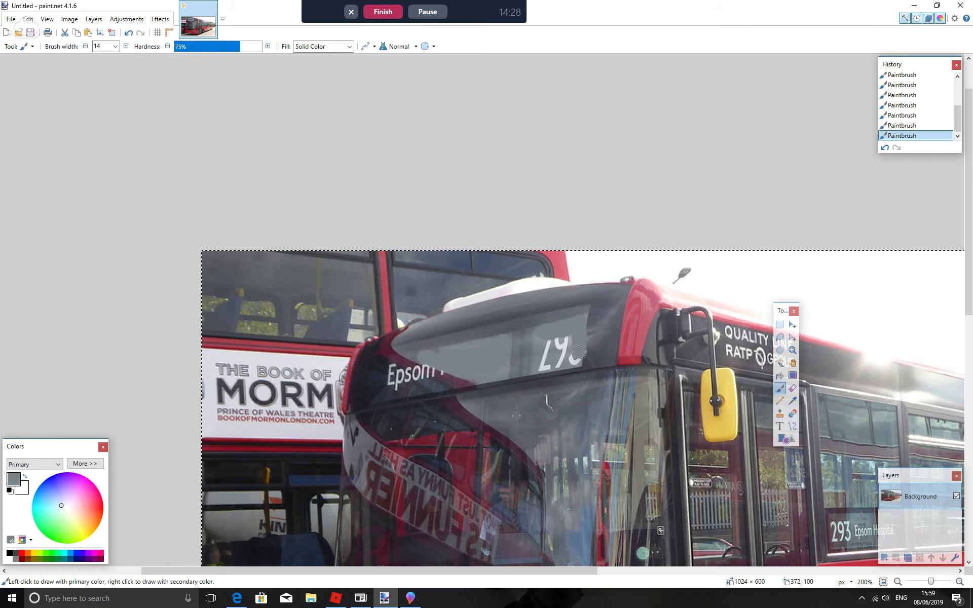
pyautogui.hotkey('ctrl', 'z')
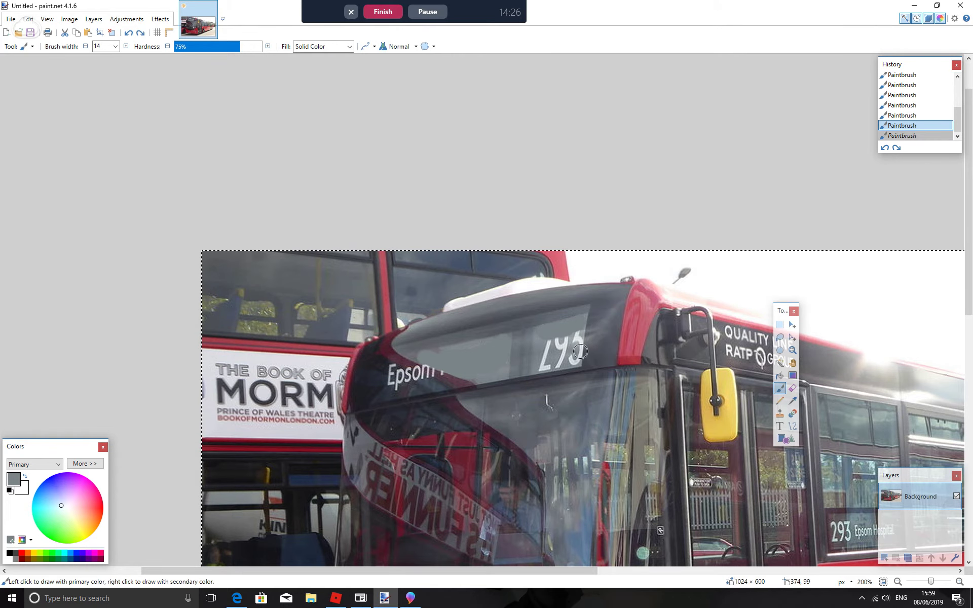
pyautogui.scroll(1, 542, 420)
pyautogui.moveTo(542, 421)
pyautogui.mouseDown()
pyautogui.moveTo(567, 413)
pyautogui.moveTo(575, 390)
pyautogui.mouseUp()
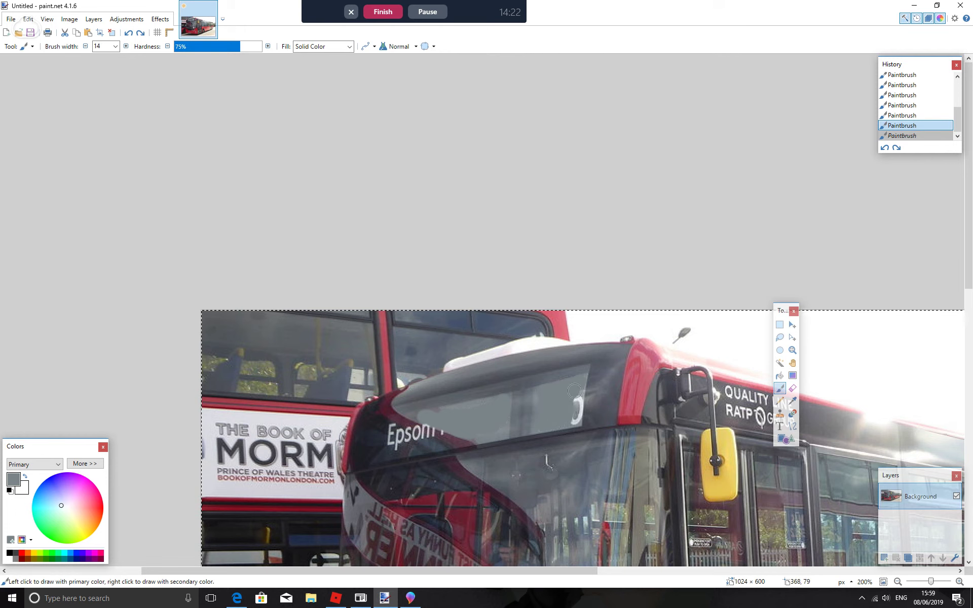
pyautogui.hotkey('ctrl', 'y')
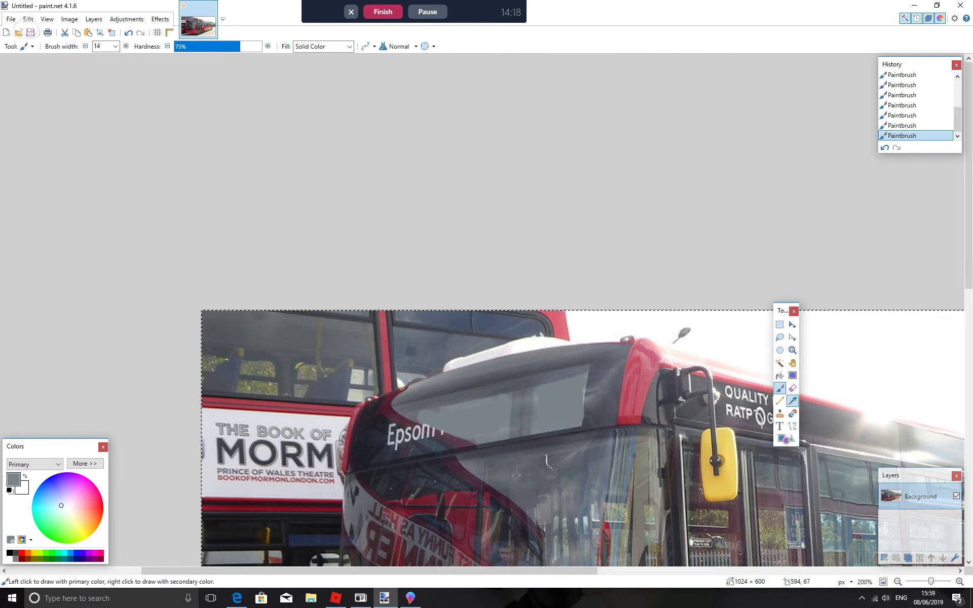
pyautogui.click(792, 401)
# Sample the blind's dark grey and brush over the Epsom lettering.
pyautogui.click(396, 426)
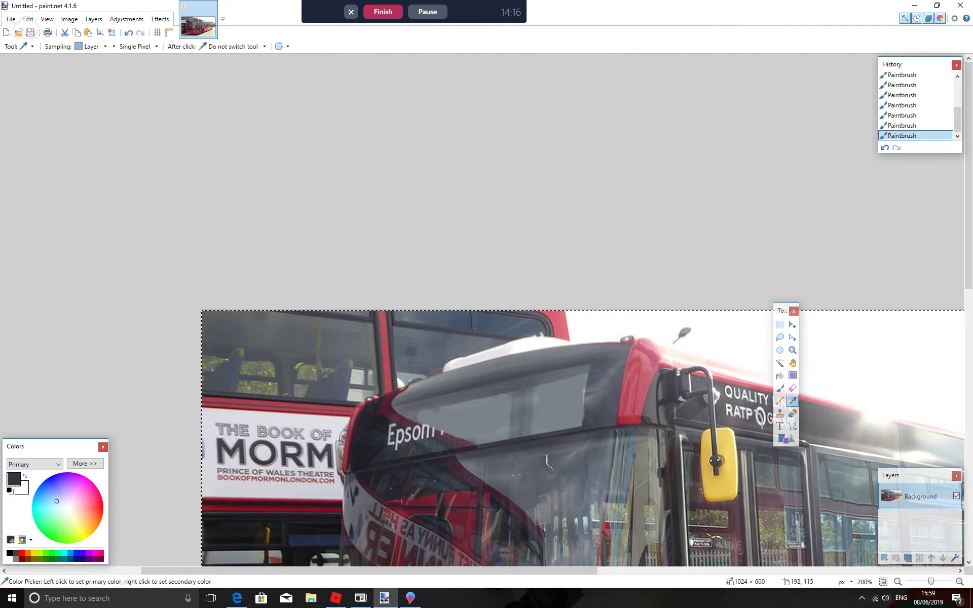
pyautogui.press('b')
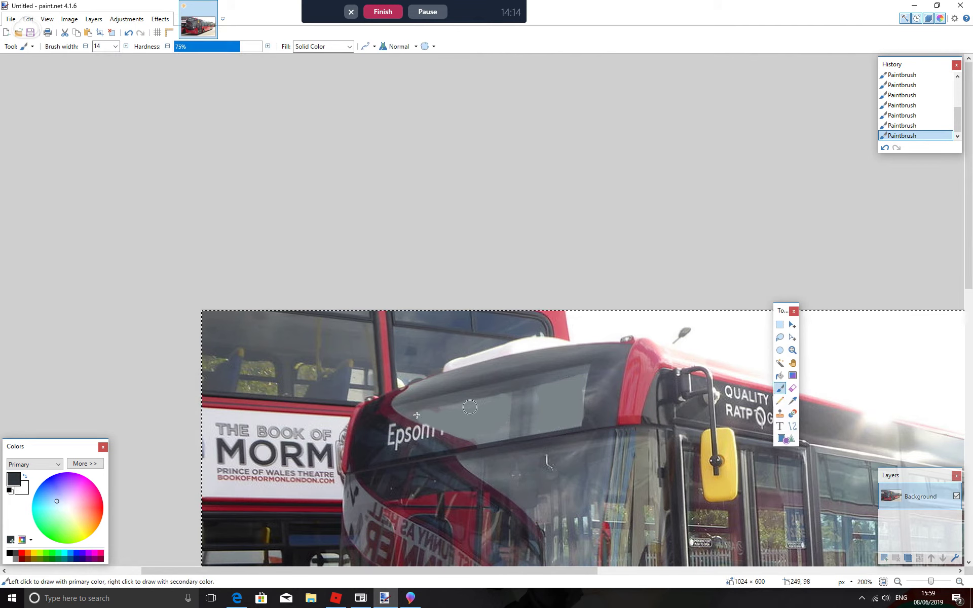
pyautogui.moveTo(382, 435); pyautogui.dragTo(432, 436)
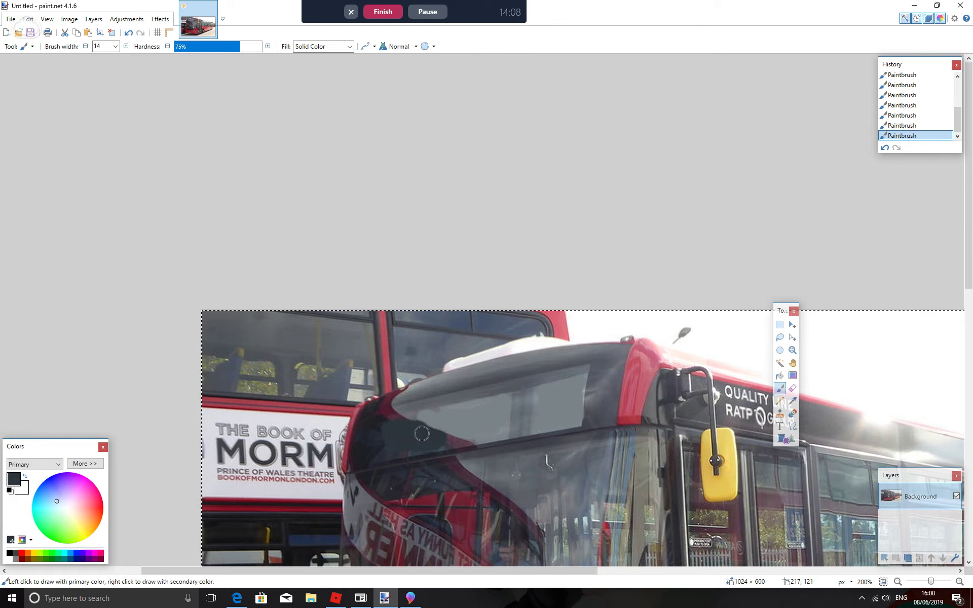
pyautogui.scroll(-3, 535, 366)
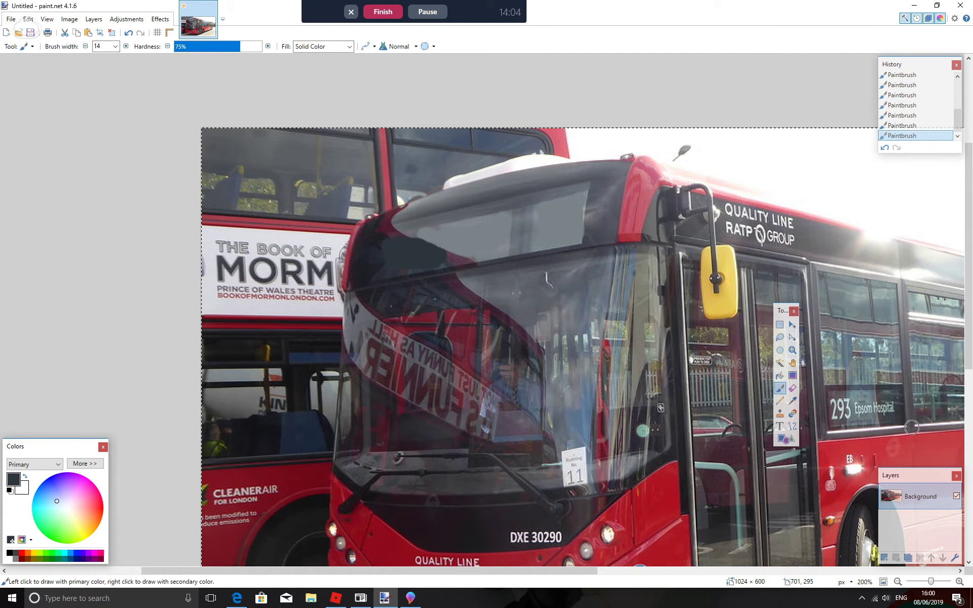
# Sample a medium grey and paint over the route digits on the side display.
pyautogui.press('k')
pyautogui.click(836, 393)
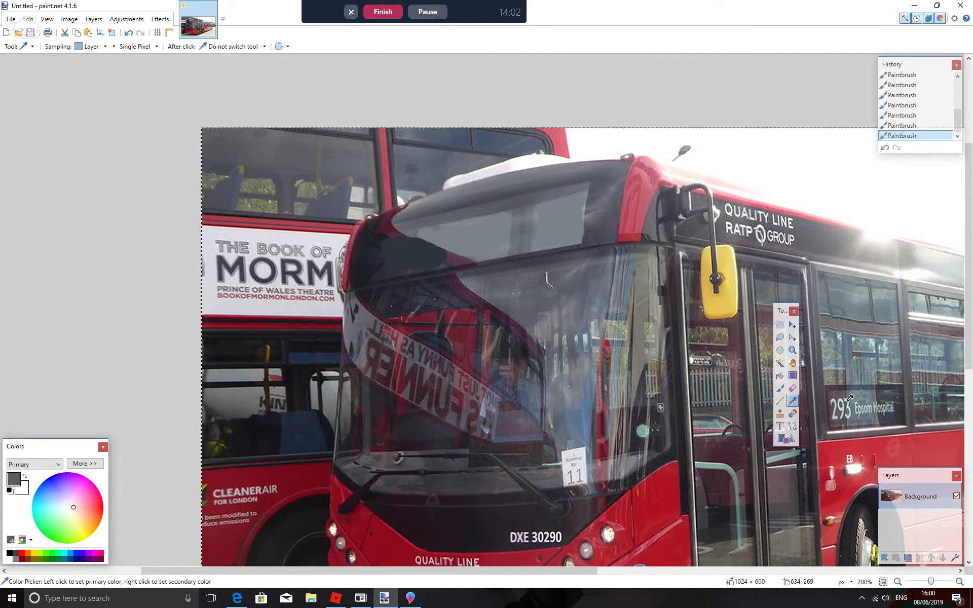
pyautogui.click(780, 388)
pyautogui.moveTo(836, 398)
pyautogui.mouseDown()
pyautogui.moveTo(837, 407)
pyautogui.moveTo(840, 391)
pyautogui.mouseUp()
pyautogui.click(793, 401)
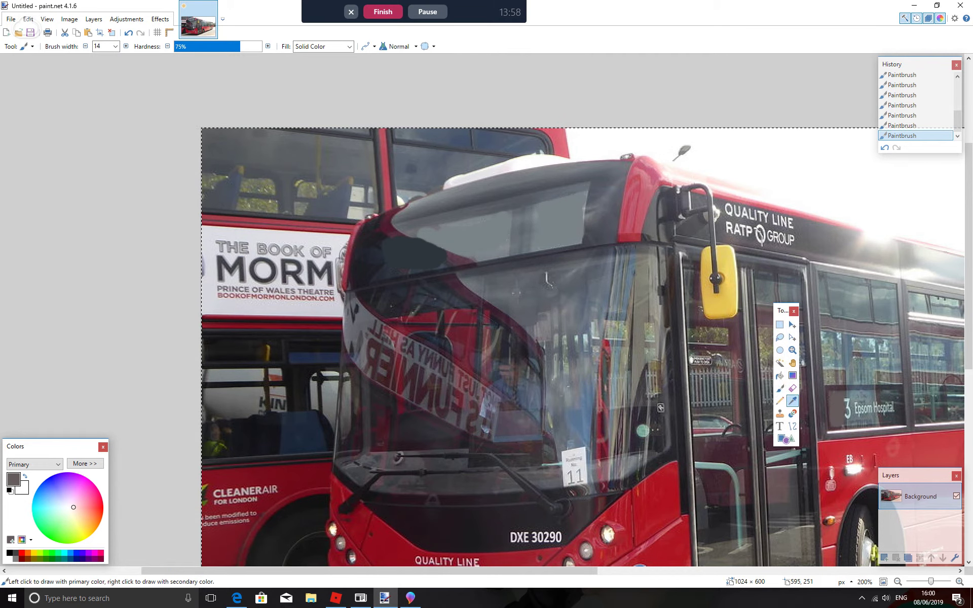
# Sample lighter and darker greys and paint out the remaining side display text.
pyautogui.click(863, 401)
pyautogui.click(780, 388)
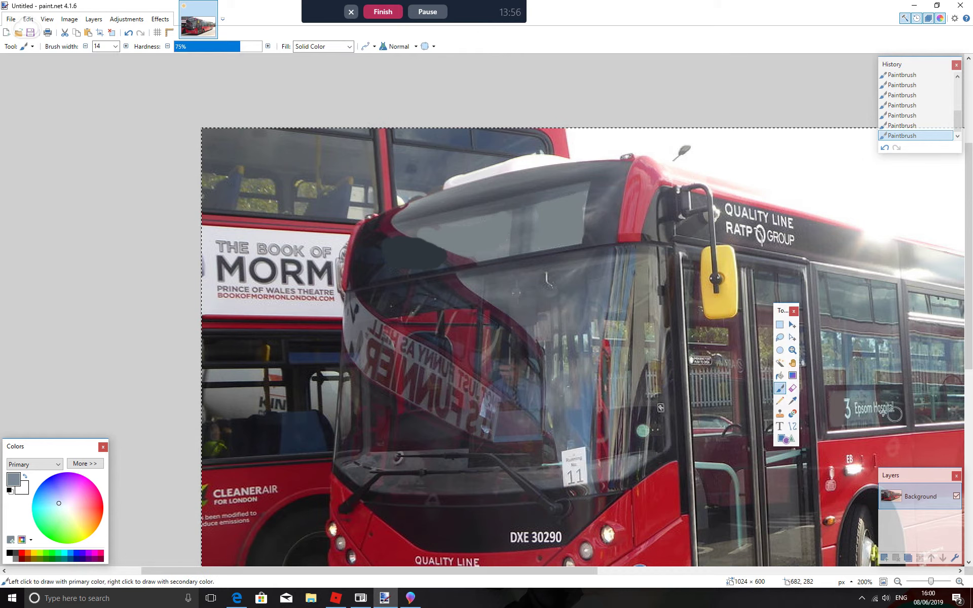
pyautogui.moveTo(856, 402); pyautogui.dragTo(853, 404)
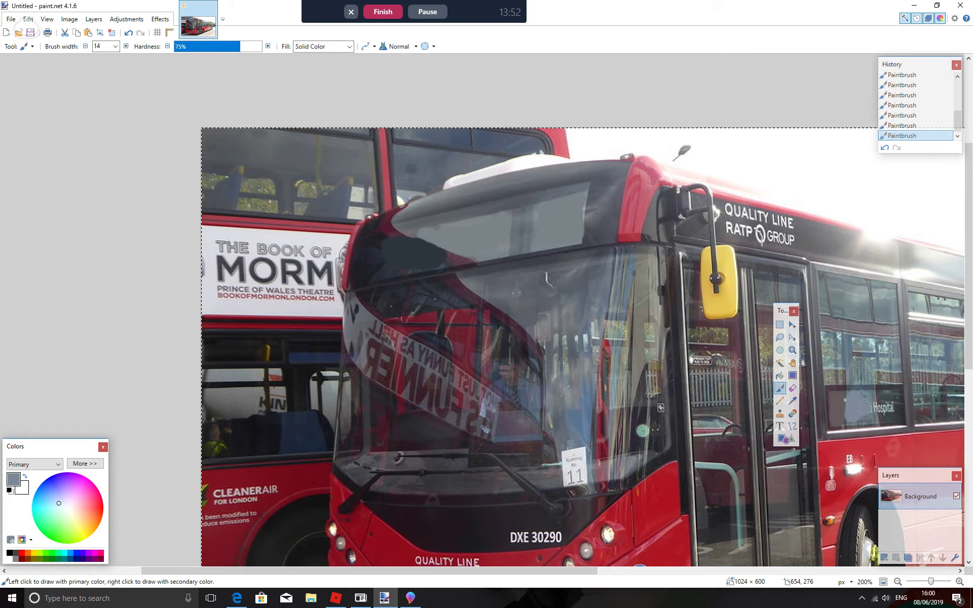
pyautogui.moveTo(851, 400); pyautogui.dragTo(859, 408)
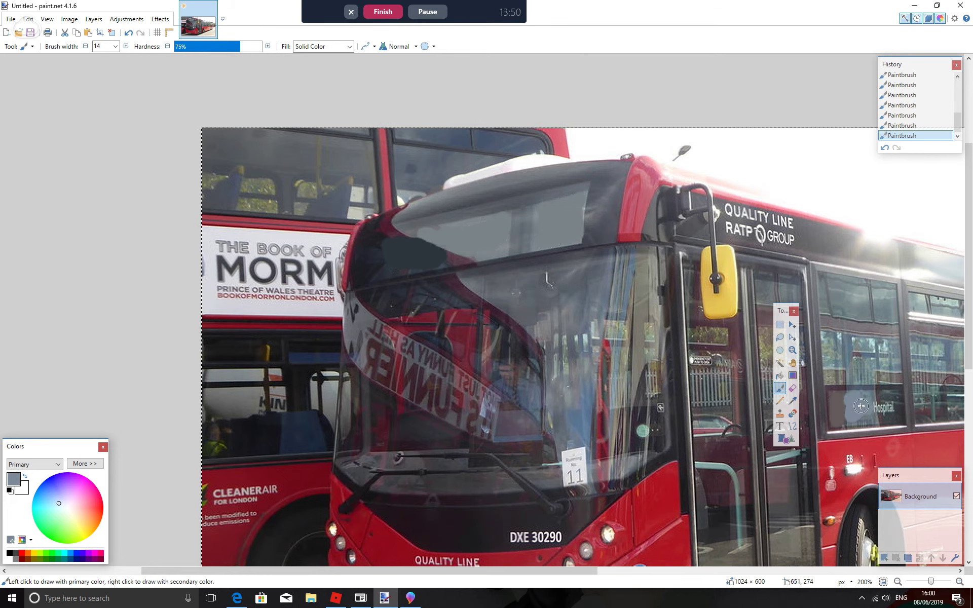
pyautogui.click(792, 401)
pyautogui.click(870, 392)
pyautogui.click(779, 388)
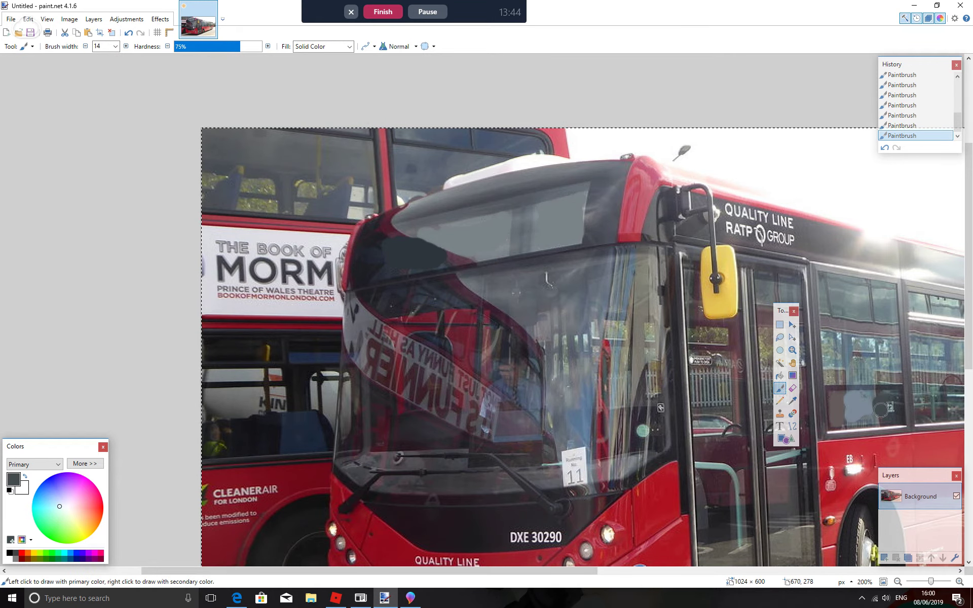
pyautogui.scroll(-2, 623, 365)
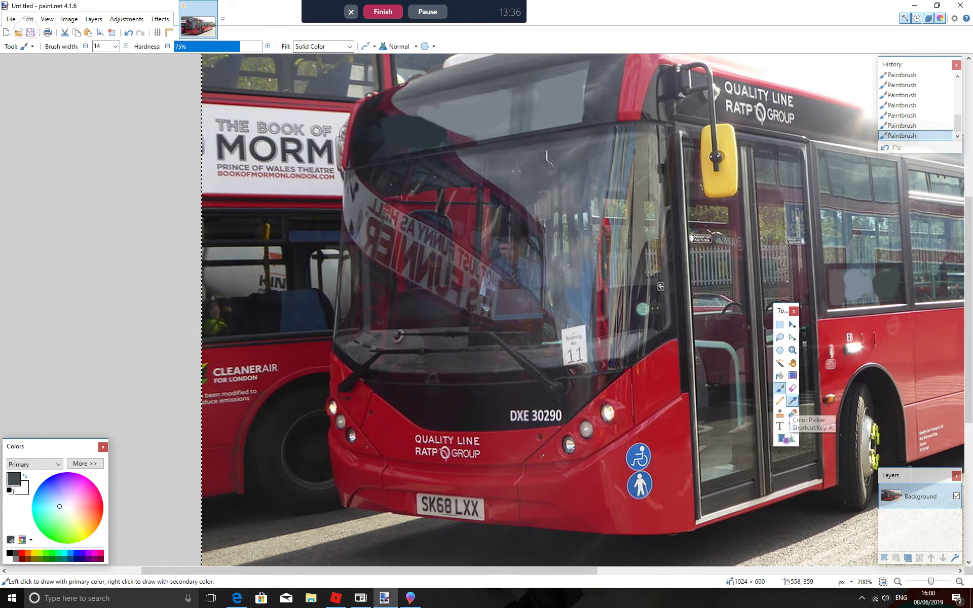
pyautogui.click(791, 401)
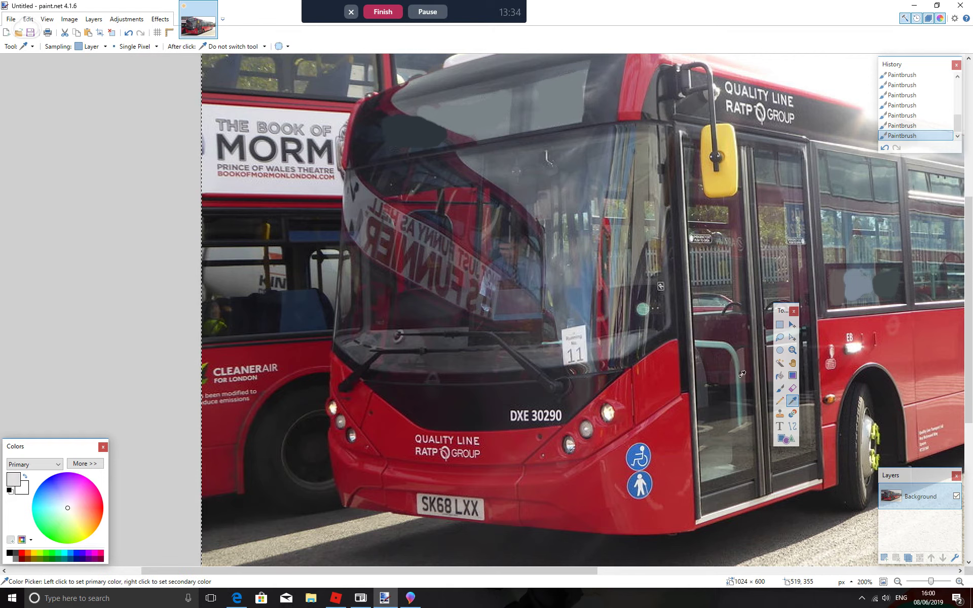
pyautogui.click(780, 388)
pyautogui.moveTo(572, 355)
pyautogui.mouseDown()
pyautogui.moveTo(567, 336)
pyautogui.moveTo(567, 367)
pyautogui.mouseUp()
pyautogui.hotkey('ctrl', 'z')
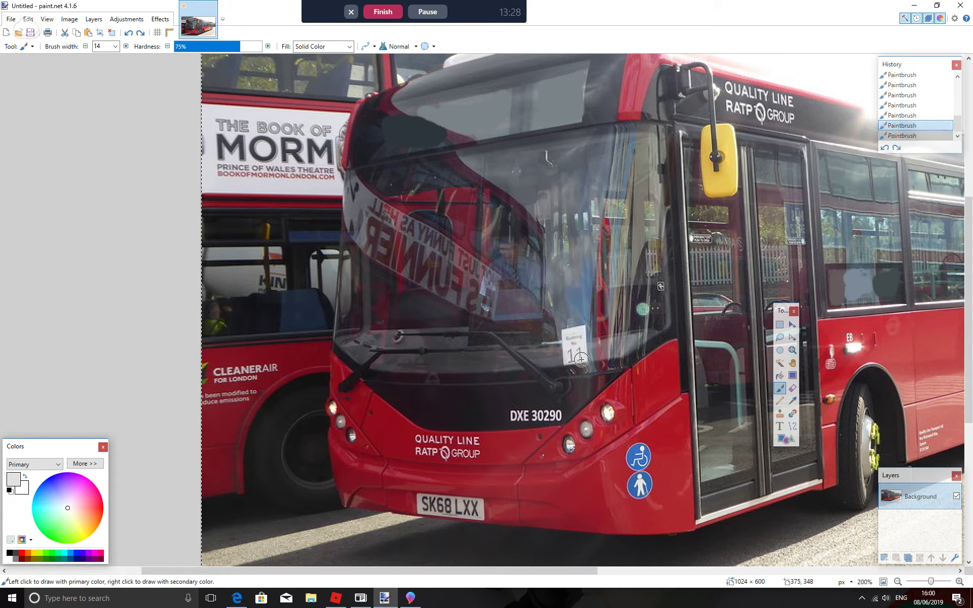
pyautogui.scroll(2, 608, 329)
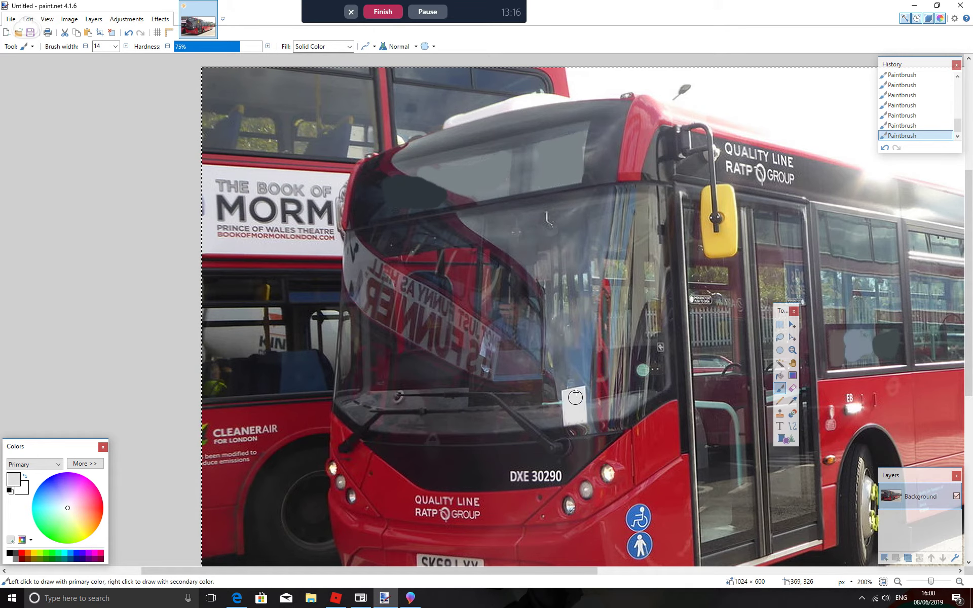
pyautogui.scroll(-1, 575, 338)
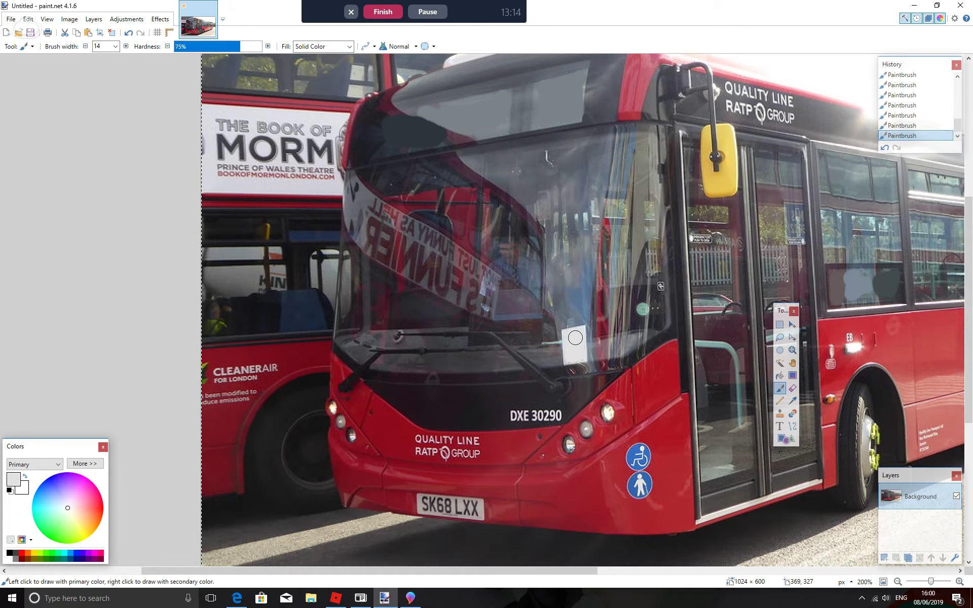
pyautogui.scroll(-1, 576, 337)
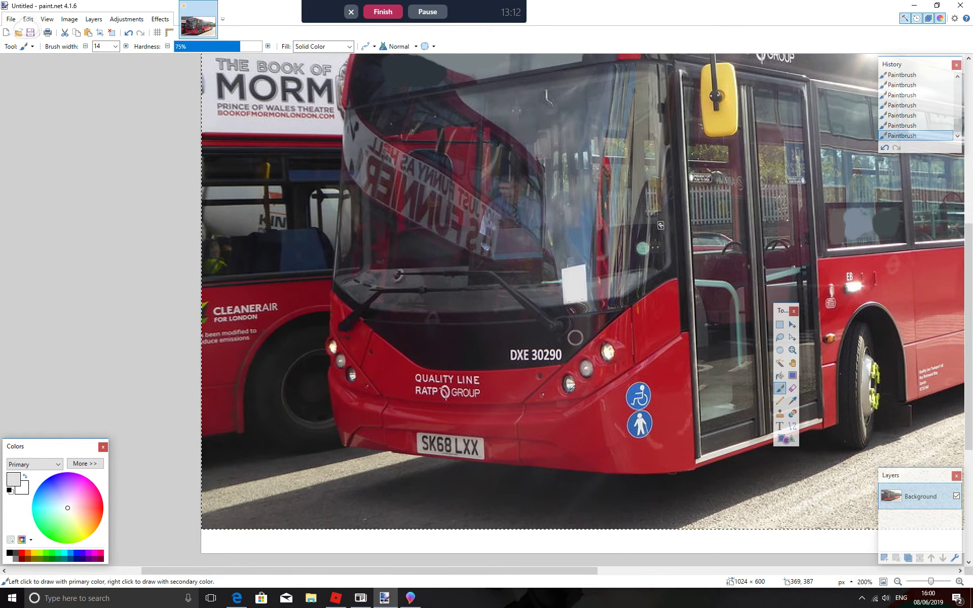
pyautogui.scroll(2, 575, 337)
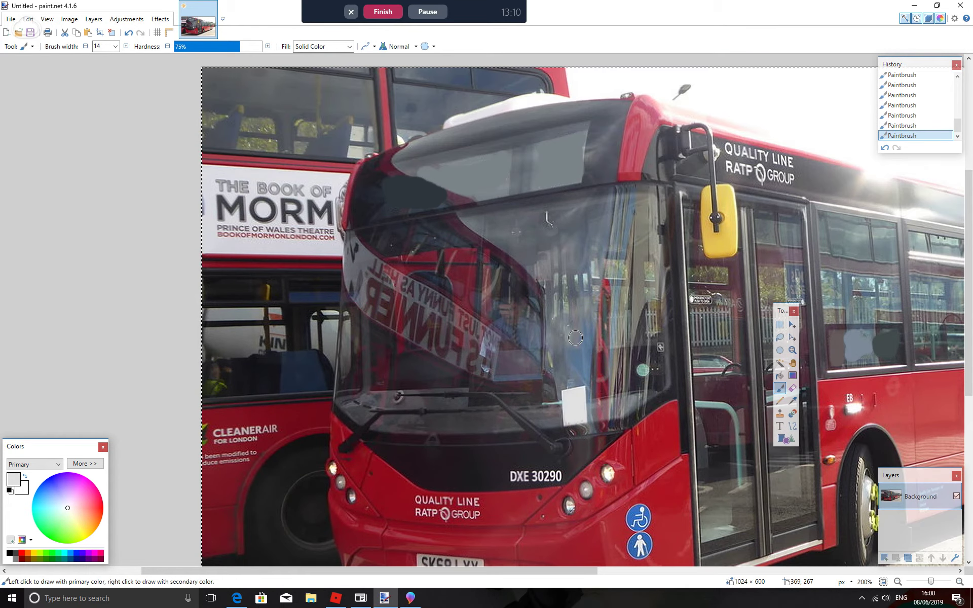
pyautogui.scroll(-1, 575, 338)
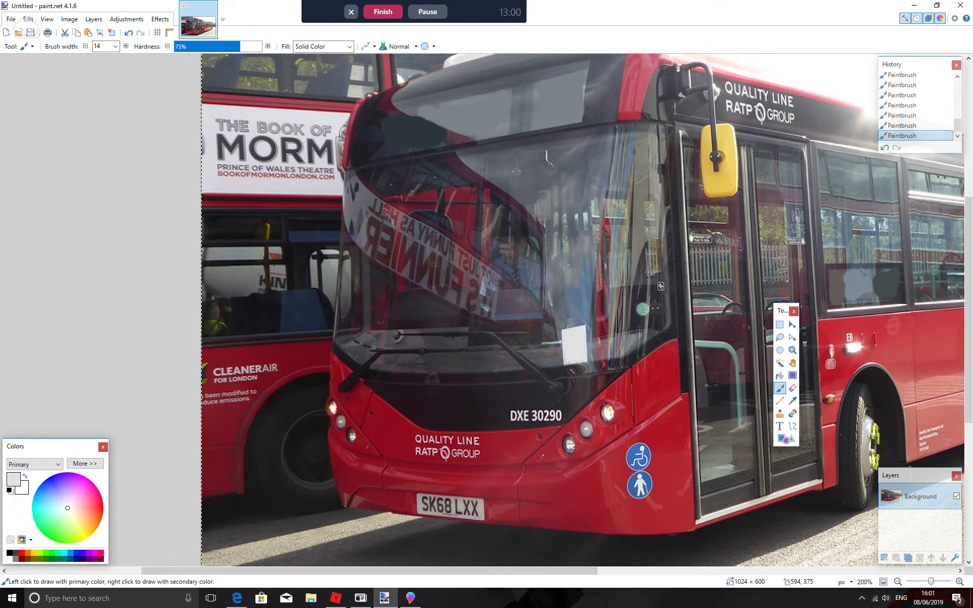
pyautogui.click(792, 425)
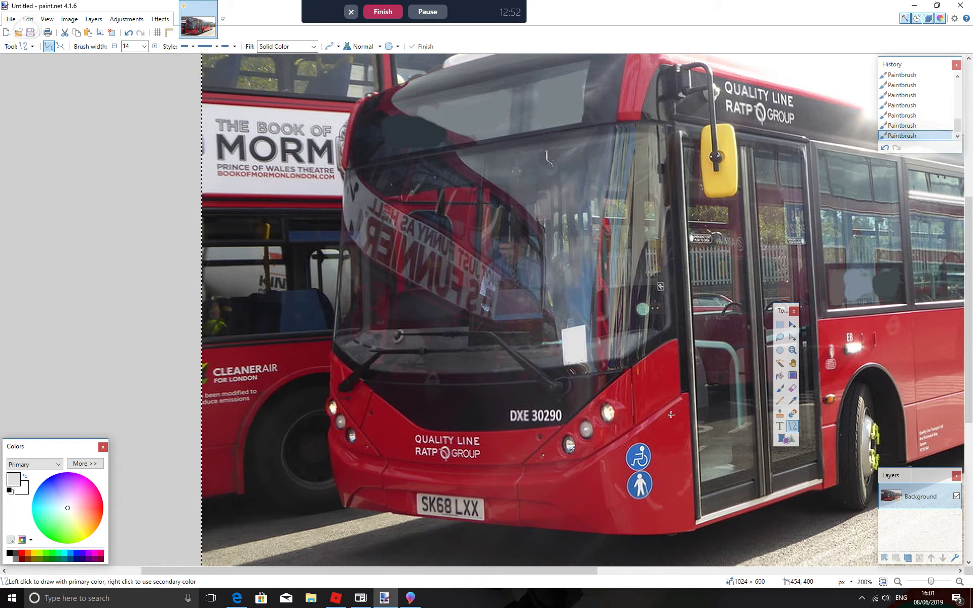
pyautogui.moveTo(443, 417)
pyautogui.mouseDown()
pyautogui.moveTo(470, 402)
pyautogui.moveTo(409, 413)
pyautogui.moveTo(443, 391)
pyautogui.moveTo(427, 423)
pyautogui.moveTo(473, 425)
pyautogui.mouseUp()
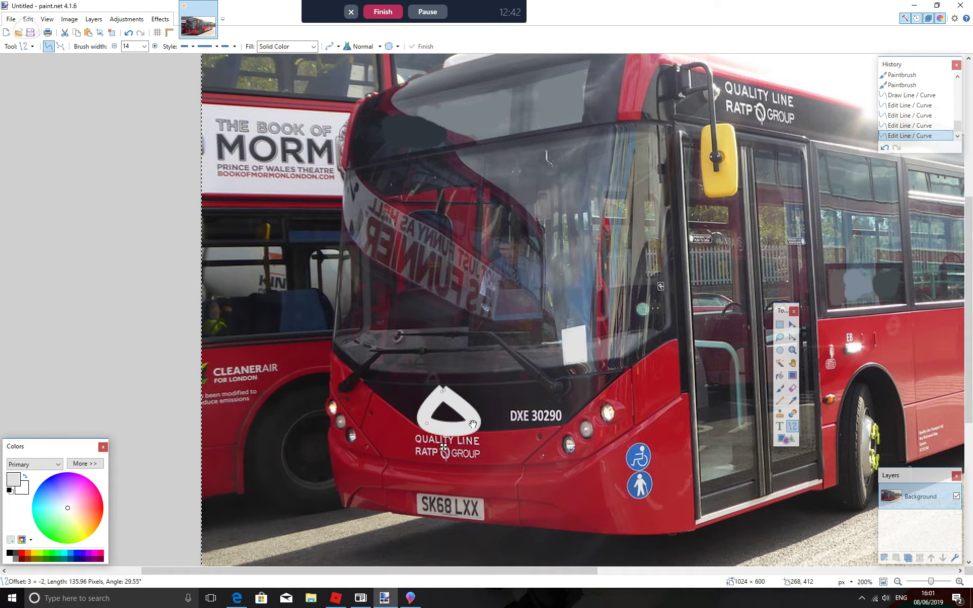
pyautogui.moveTo(442, 391)
pyautogui.mouseDown()
pyautogui.moveTo(470, 394)
pyautogui.moveTo(451, 386)
pyautogui.mouseUp()
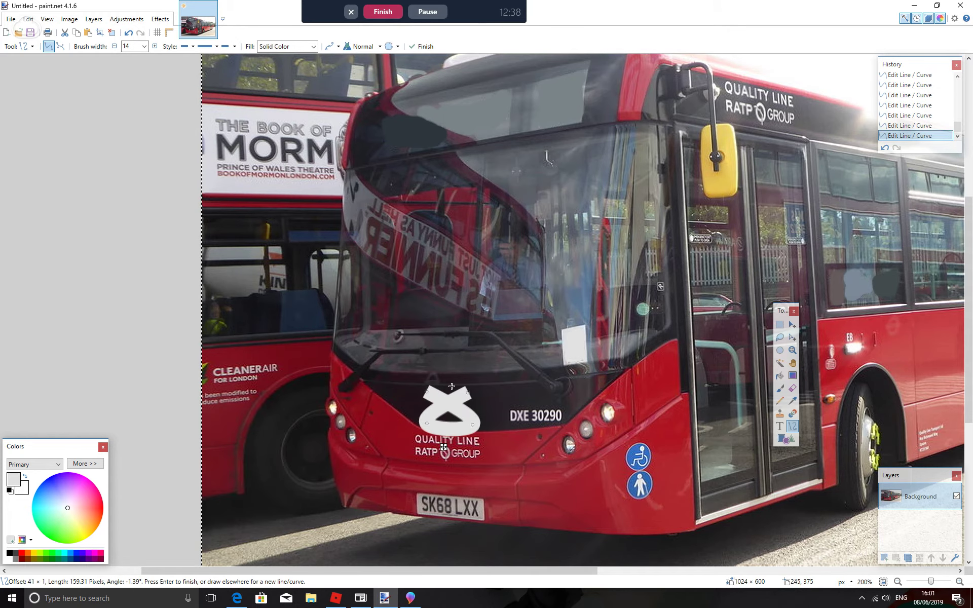
pyautogui.hotkey('ctrl', 'z')
pyautogui.hotkey('ctrl', 'z')
pyautogui.hotkey('ctrl', 'z')
pyautogui.hotkey('ctrl', 'z')
pyautogui.hotkey('ctrl', 'z')
pyautogui.hotkey('ctrl', 'z')
pyautogui.hotkey('ctrl', 'z')
pyautogui.hotkey('ctrl', 'z')
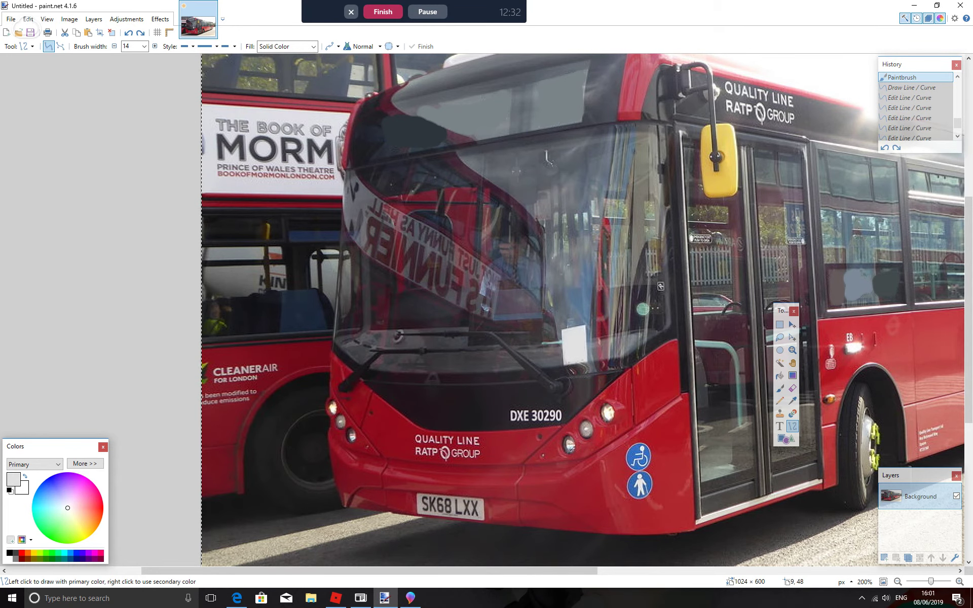
# Set the line width to 4 and sample black from the bus, returning to the previous tool afterwards.
pyautogui.click(144, 46)
pyautogui.click(130, 81)
pyautogui.moveTo(452, 405); pyautogui.dragTo(595, 399)
pyautogui.hotkey('ctrl', 'z')
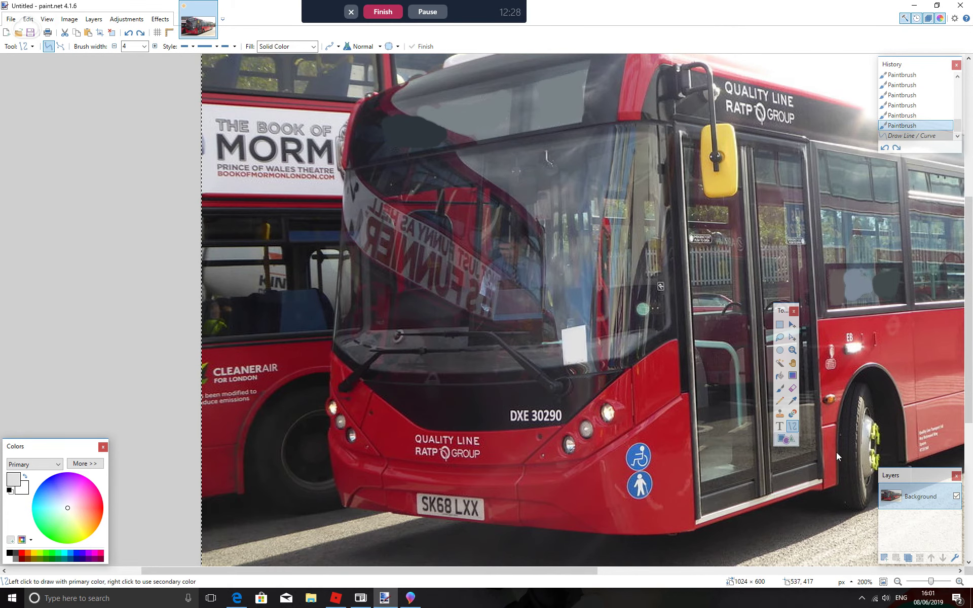
pyautogui.click(792, 401)
pyautogui.click(493, 414)
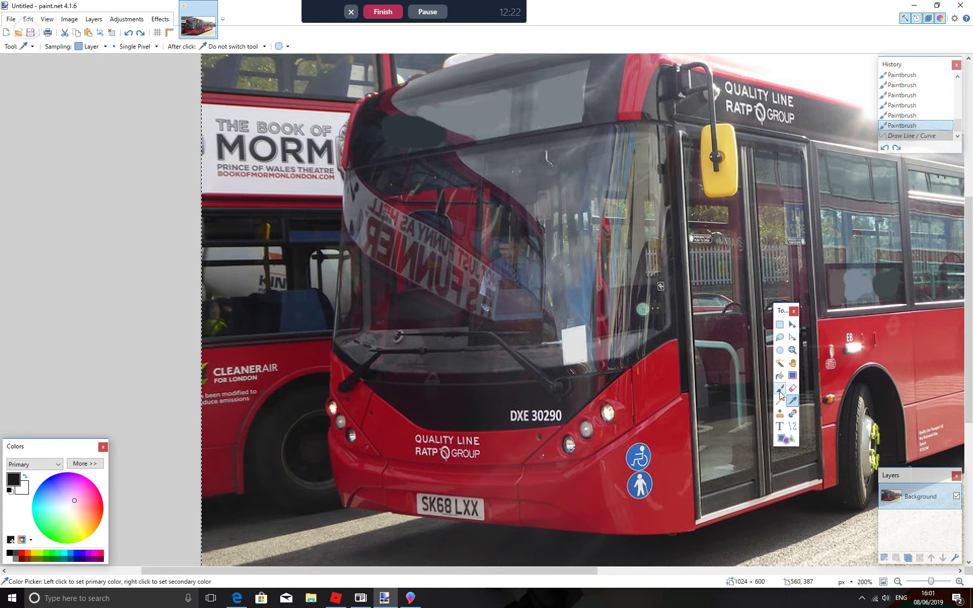
pyautogui.click(233, 46)
pyautogui.click(239, 67)
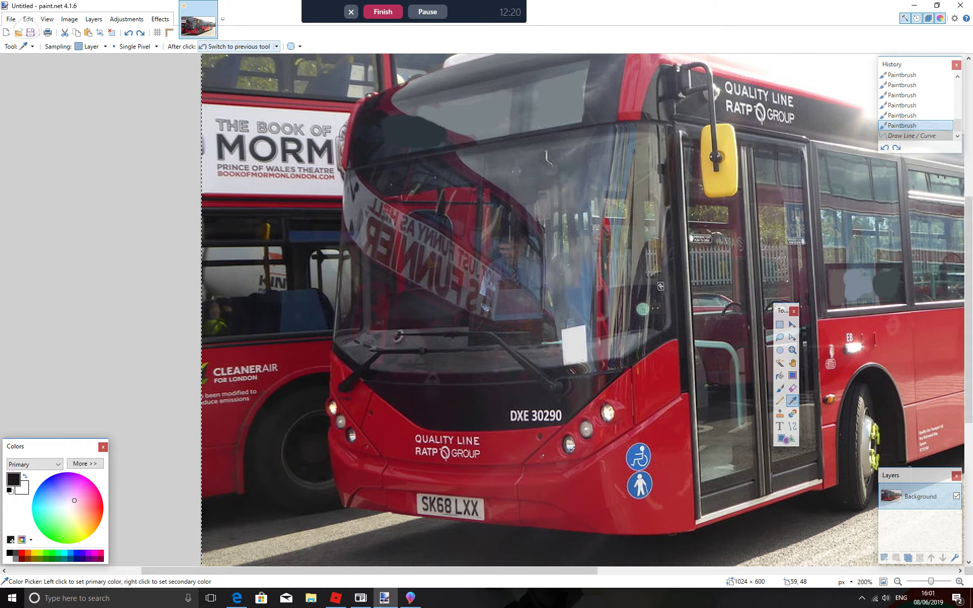
pyautogui.click(496, 399)
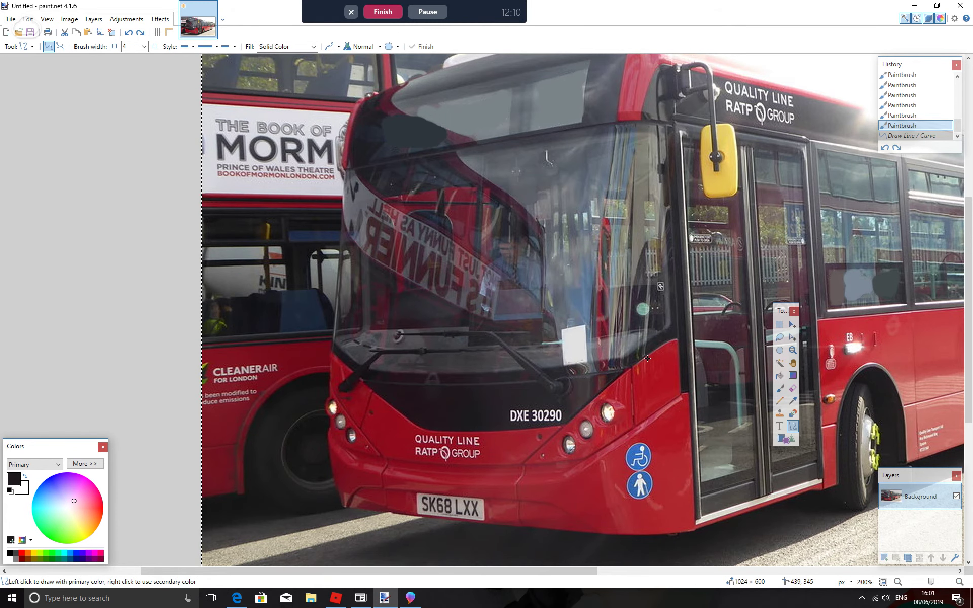
# Draw and commit the black outline of the panel beside the door.
pyautogui.moveTo(632, 369); pyautogui.dragTo(634, 426)
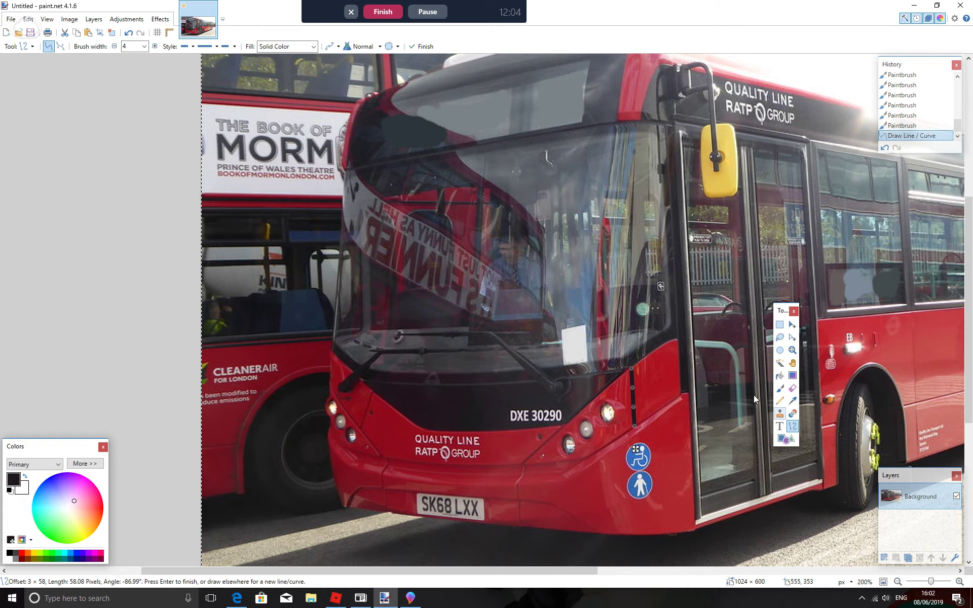
pyautogui.moveTo(678, 340); pyautogui.dragTo(681, 395)
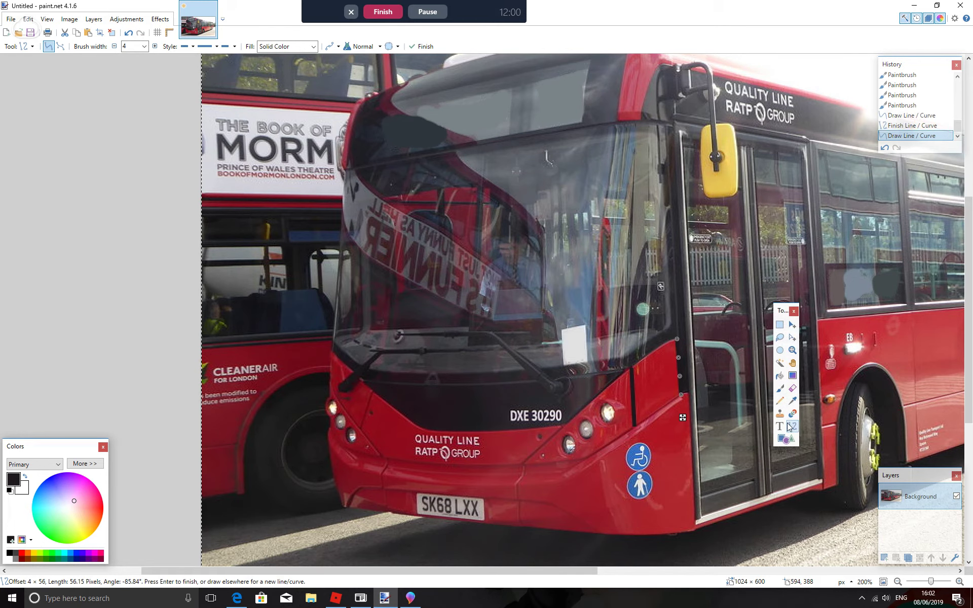
pyautogui.moveTo(635, 425)
pyautogui.mouseDown()
pyautogui.moveTo(687, 393)
pyautogui.moveTo(679, 393)
pyautogui.mouseUp()
pyautogui.moveTo(676, 340); pyautogui.dragTo(632, 370)
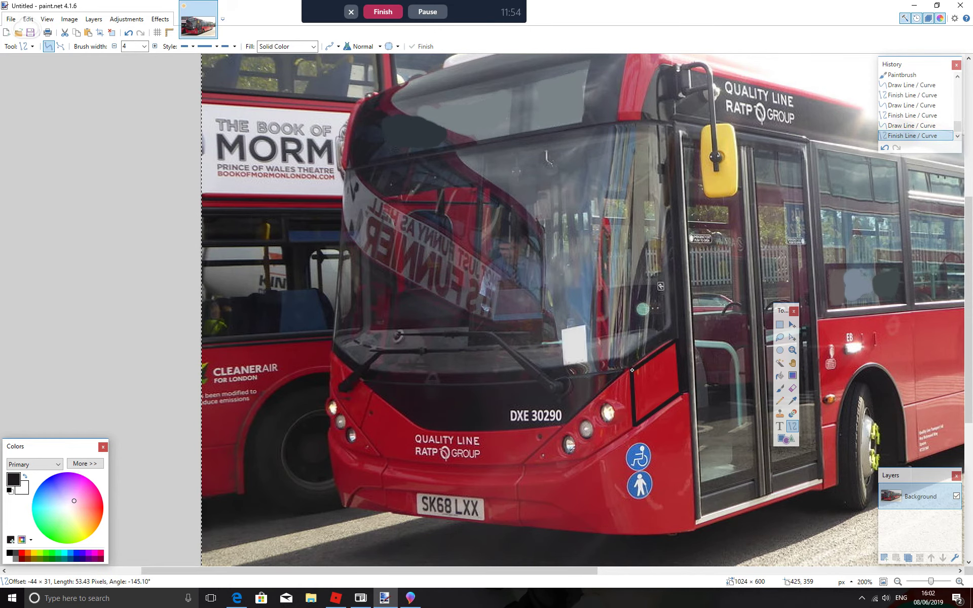
pyautogui.moveTo(632, 369); pyautogui.dragTo(631, 367)
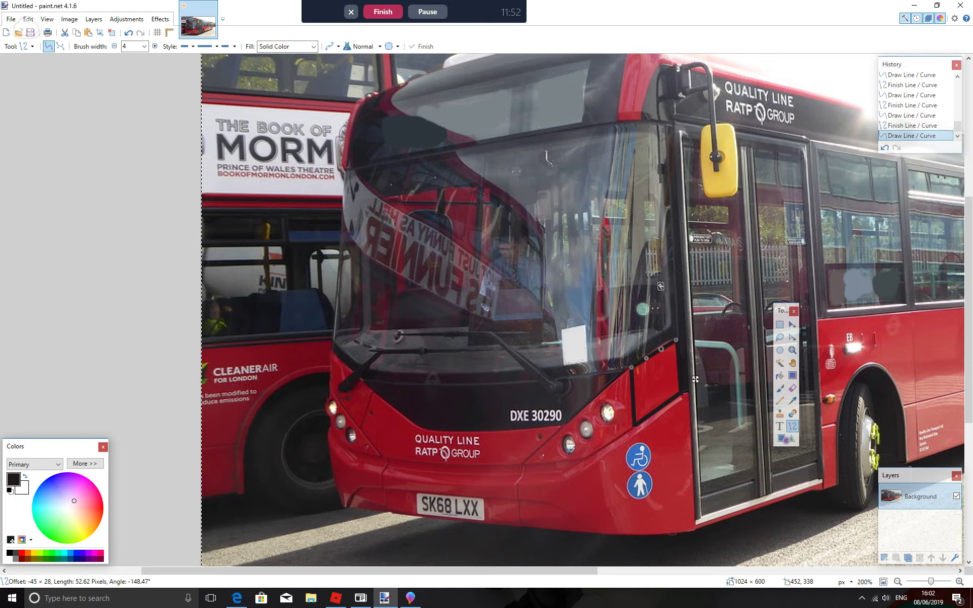
pyautogui.click(657, 350)
pyautogui.press('Return')
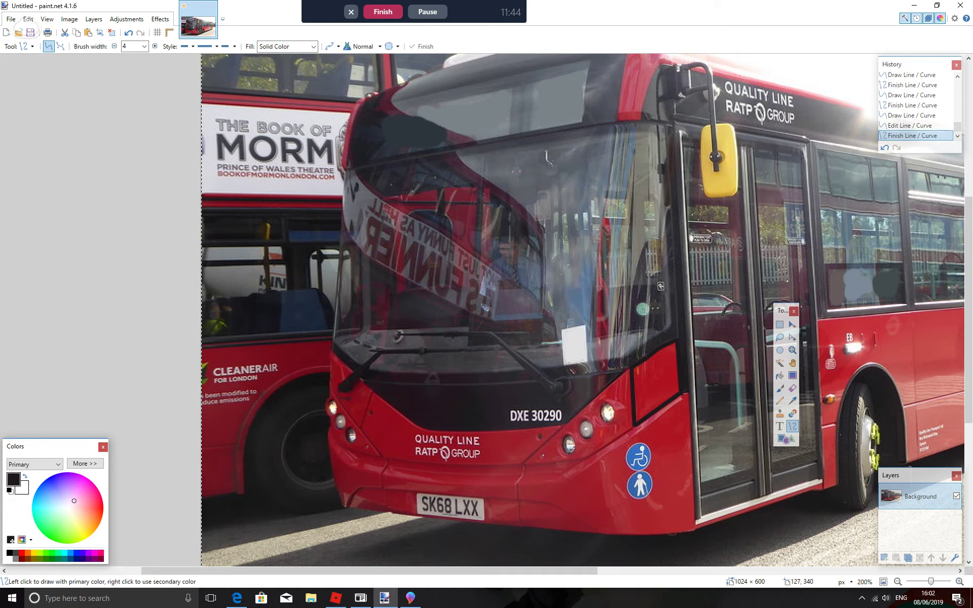
pyautogui.moveTo(351, 390); pyautogui.dragTo(352, 390)
pyautogui.press('Return')
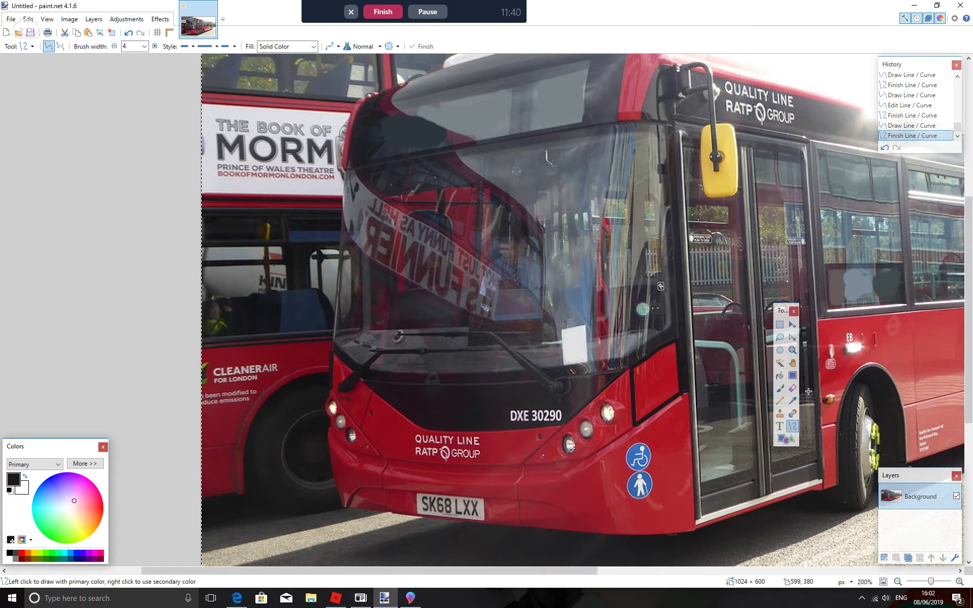
pyautogui.click(780, 375)
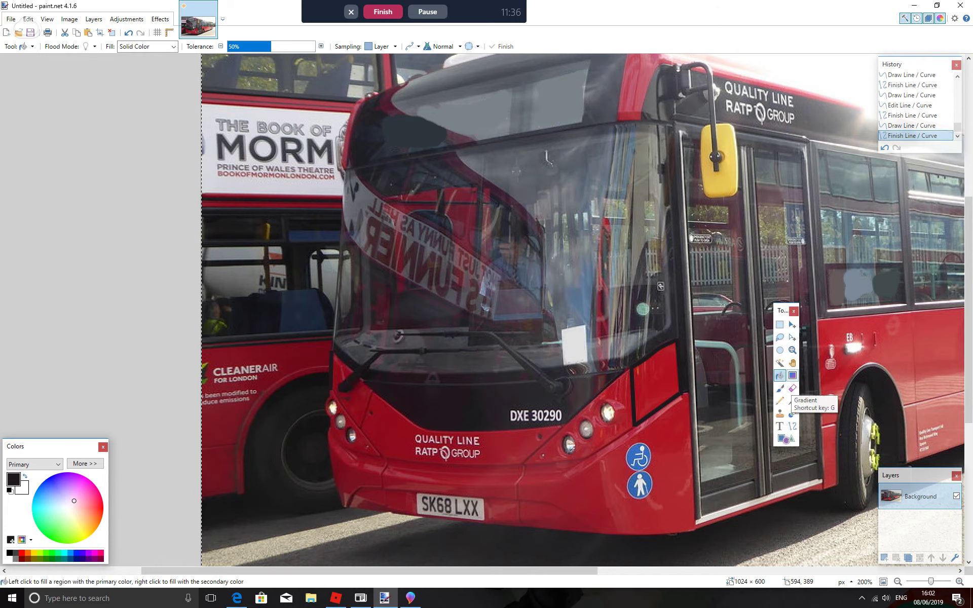
# Fill the outlined door panel with orange, after undoing a trial dark purple fill.
pyautogui.click(57, 511)
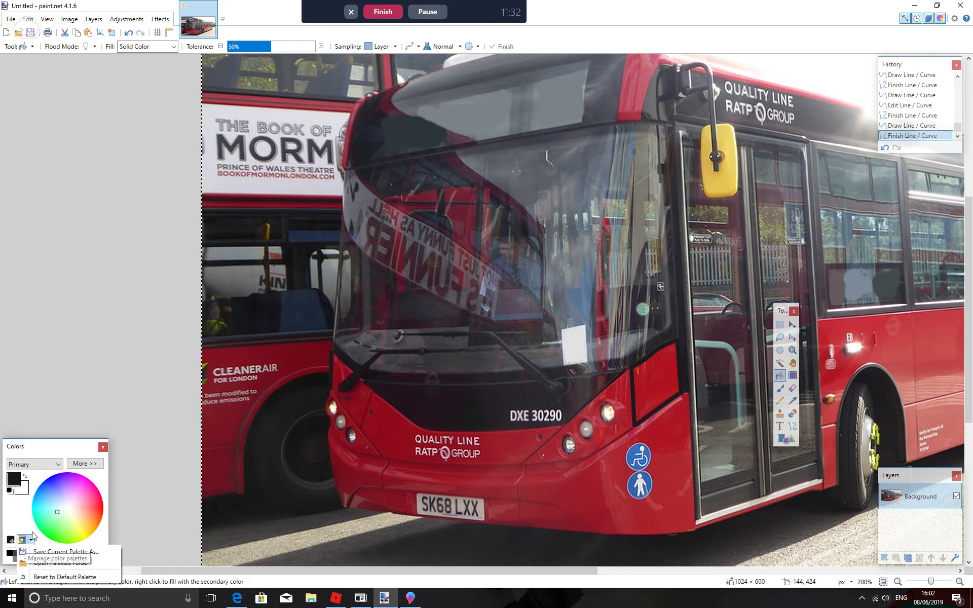
pyautogui.click(65, 485)
pyautogui.moveTo(65, 486); pyautogui.dragTo(82, 495)
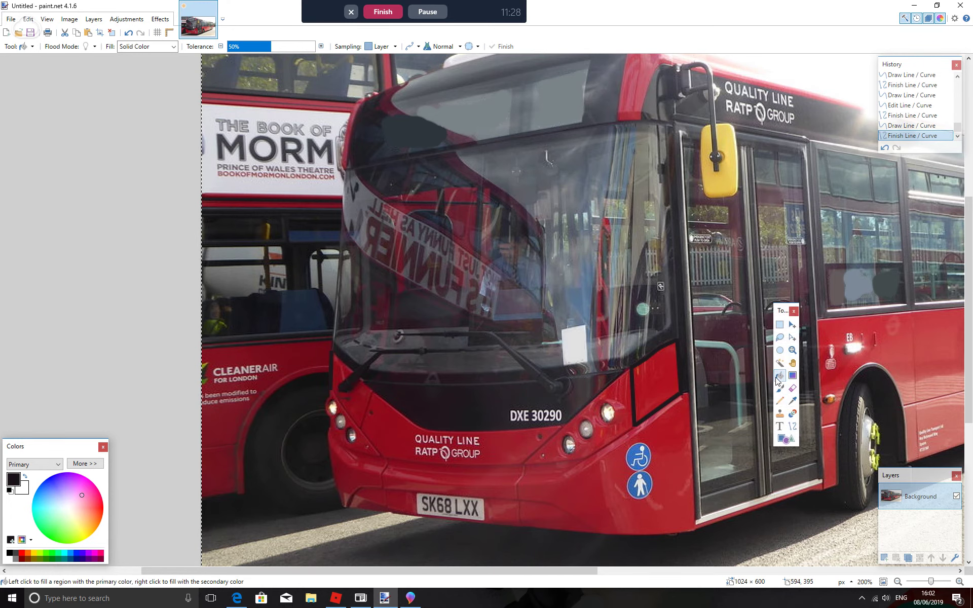
pyautogui.click(697, 390)
pyautogui.hotkey('ctrl', 'z')
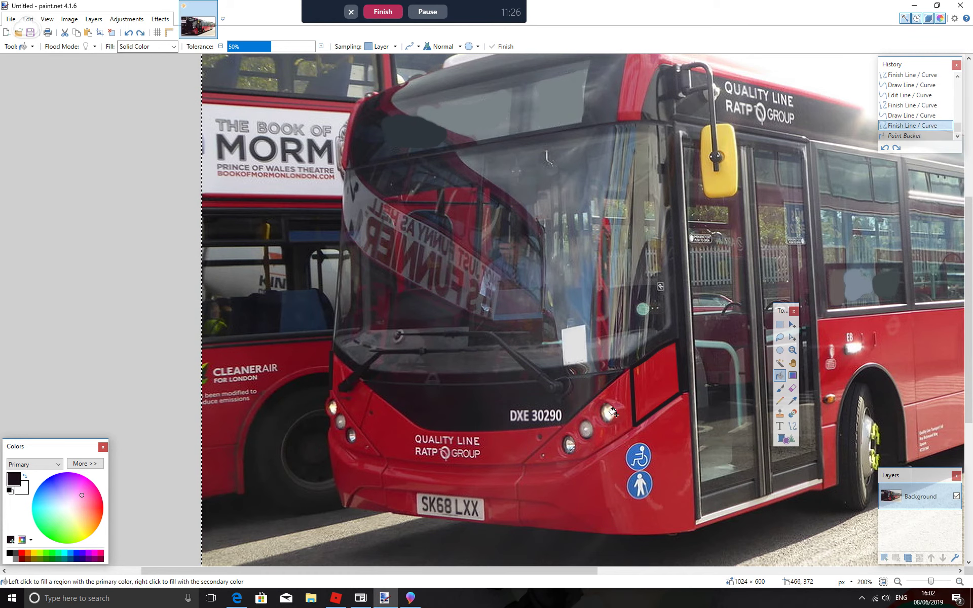
pyautogui.click(72, 520)
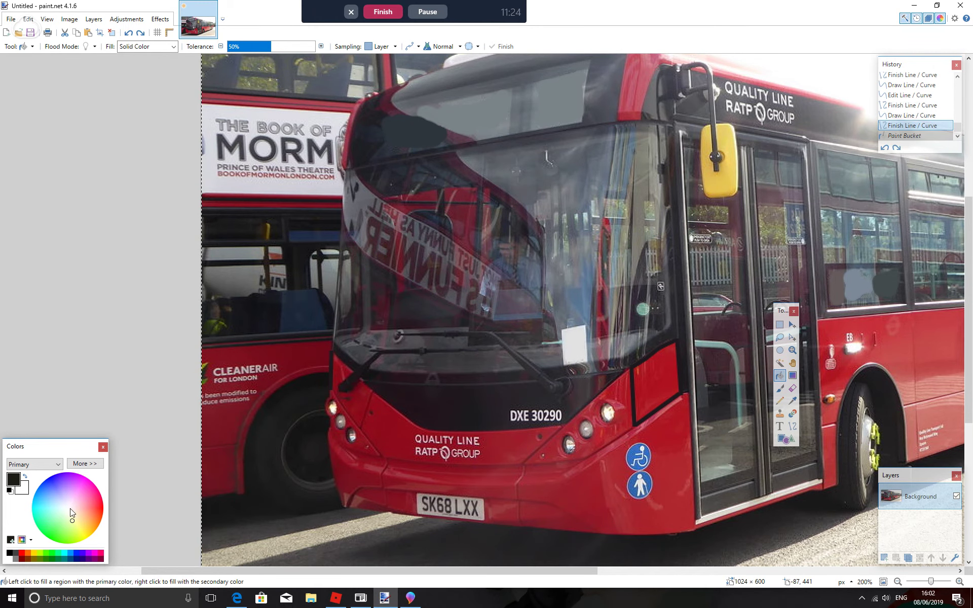
pyautogui.hotkey('ctrl', 'd')
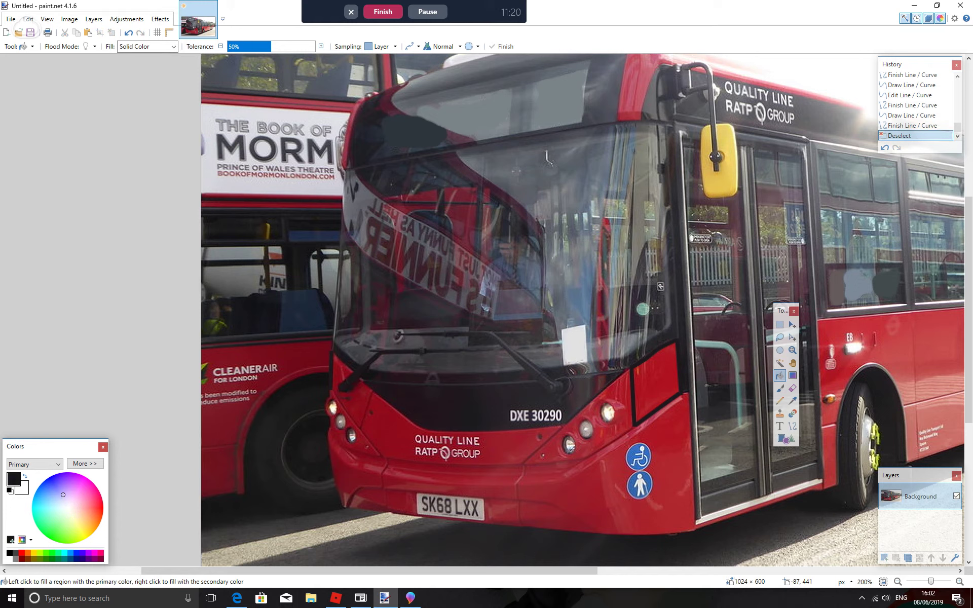
pyautogui.click(53, 553)
pyautogui.moveTo(89, 524); pyautogui.dragTo(91, 521)
pyautogui.click(657, 395)
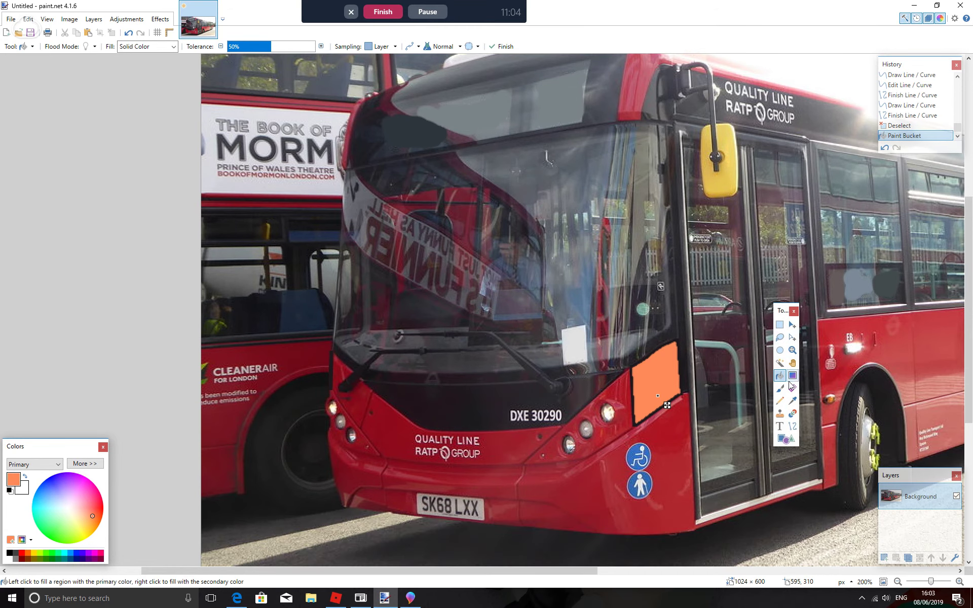
pyautogui.click(792, 425)
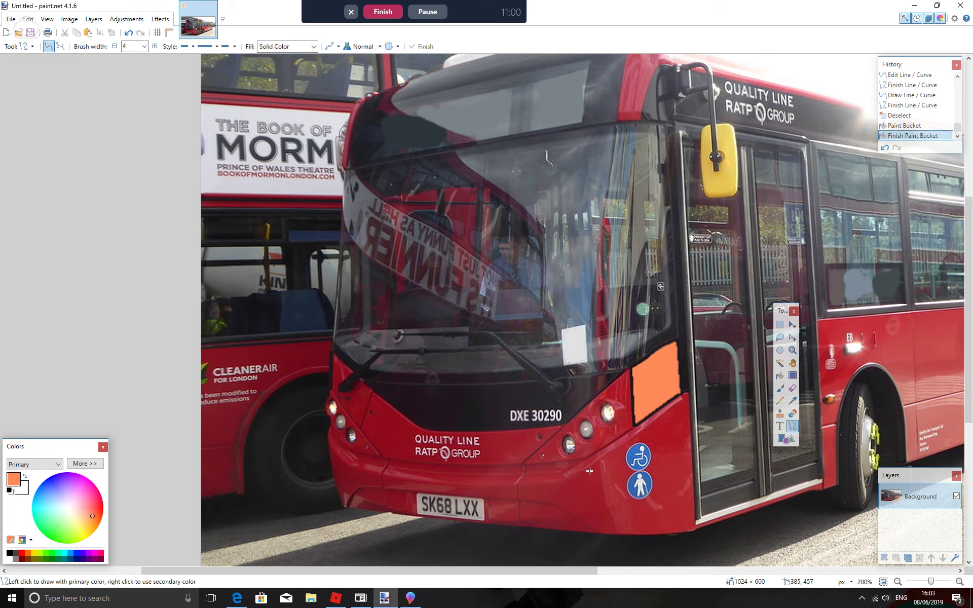
# Draw a trial curve along the bus's bottom edge, undo it, and select black.
pyautogui.moveTo(345, 505); pyautogui.dragTo(594, 530)
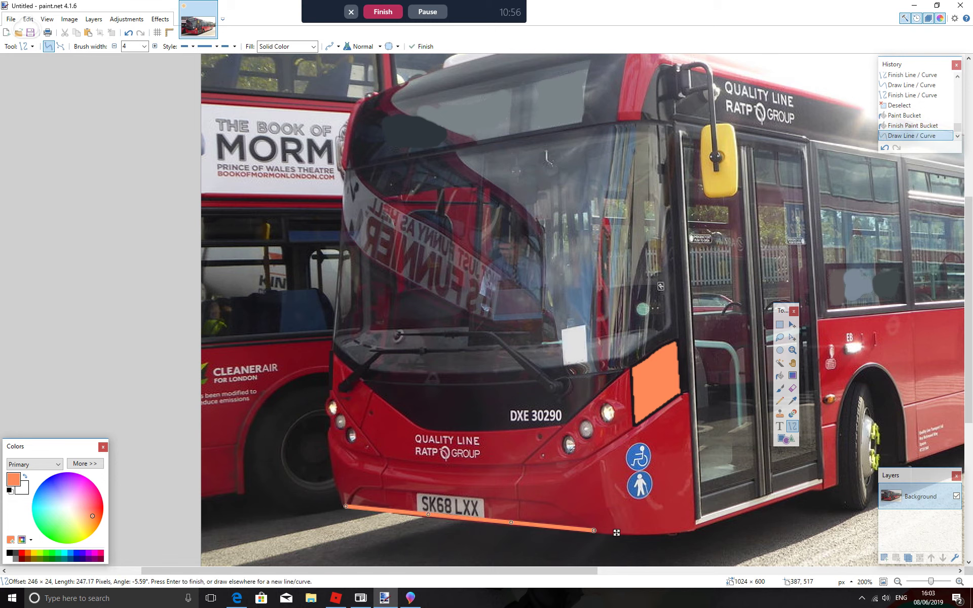
pyautogui.click(9, 553)
pyautogui.moveTo(425, 517)
pyautogui.mouseDown()
pyautogui.moveTo(389, 491)
pyautogui.moveTo(430, 489)
pyautogui.mouseUp()
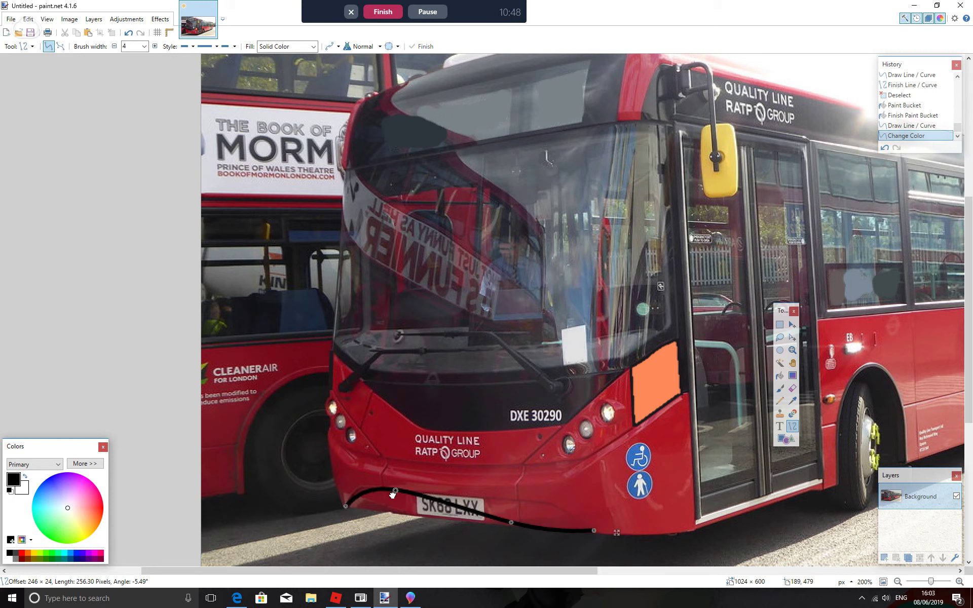
pyautogui.moveTo(429, 489); pyautogui.dragTo(386, 490)
pyautogui.moveTo(509, 528)
pyautogui.mouseDown()
pyautogui.moveTo(545, 503)
pyautogui.moveTo(491, 498)
pyautogui.mouseUp()
pyautogui.hotkey('ctrl', 'z')
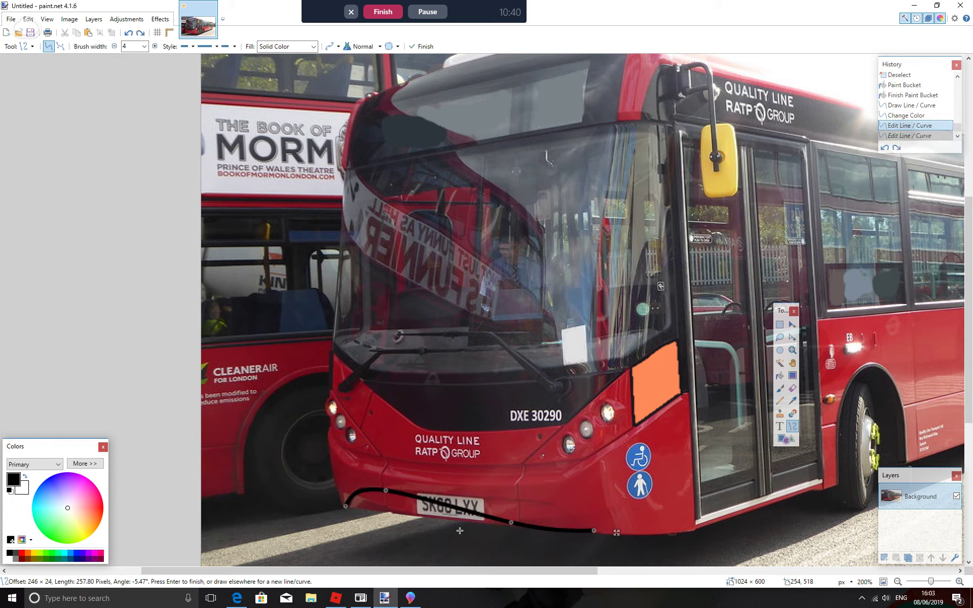
pyautogui.hotkey('ctrl', 'z')
pyautogui.hotkey('ctrl', 'z')
pyautogui.hotkey('ctrl', 'z')
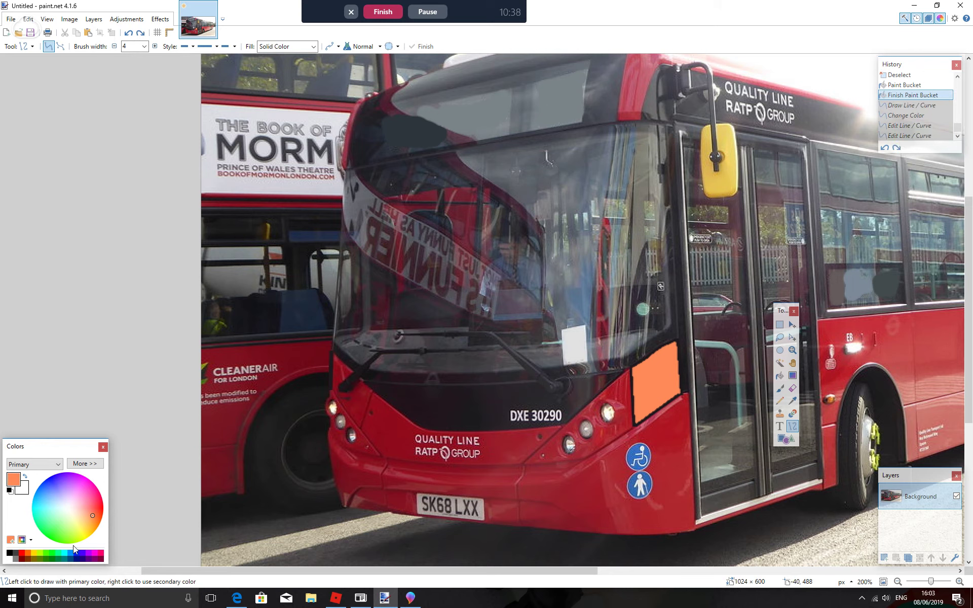
pyautogui.click(10, 554)
# Draw black lines along the bumper's left end, curved right end and under the number plate.
pyautogui.moveTo(347, 507)
pyautogui.mouseDown()
pyautogui.moveTo(381, 490)
pyautogui.moveTo(354, 498)
pyautogui.moveTo(366, 488)
pyautogui.mouseUp()
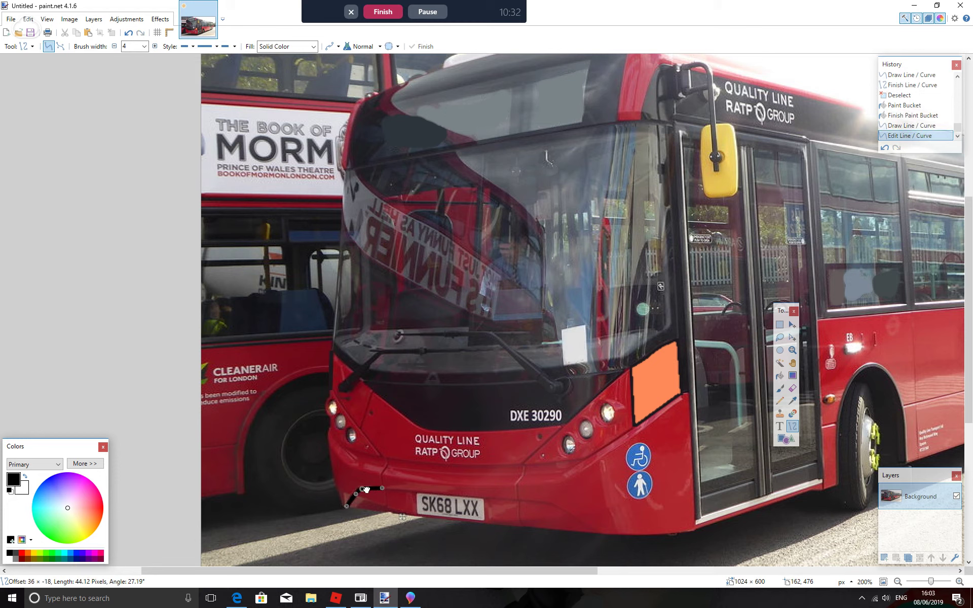
pyautogui.click(366, 489)
pyautogui.press('Return')
pyautogui.moveTo(518, 502); pyautogui.dragTo(597, 532)
pyautogui.moveTo(546, 511); pyautogui.dragTo(572, 516)
pyautogui.press('Return')
pyautogui.moveTo(382, 487); pyautogui.dragTo(521, 501)
pyautogui.press('Return')
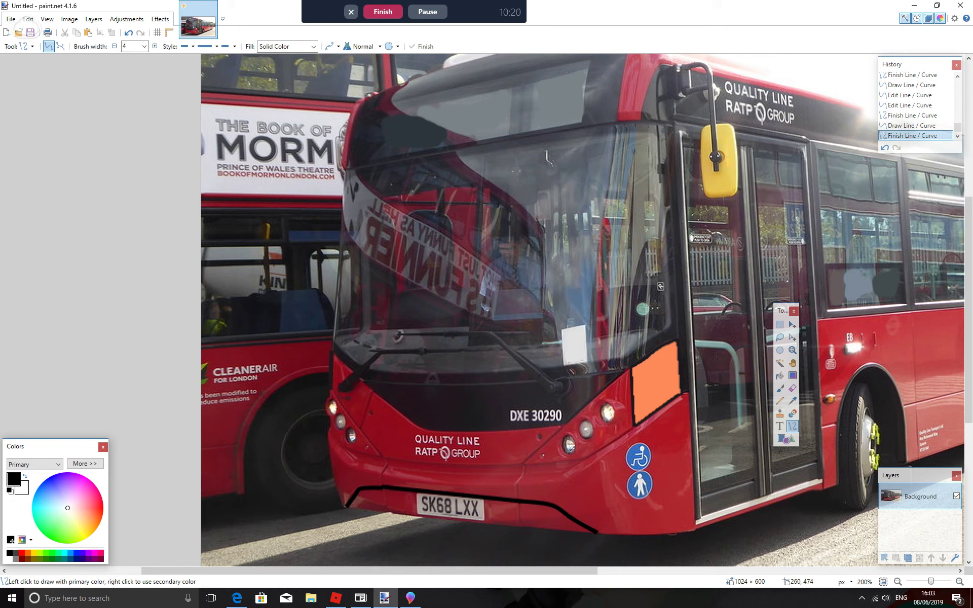
pyautogui.click(28, 556)
# Sample the door panel's salmon orange and set the Paint Bucket tolerance to 19%.
pyautogui.click(792, 401)
pyautogui.click(660, 377)
pyautogui.click(779, 376)
pyautogui.click(547, 523)
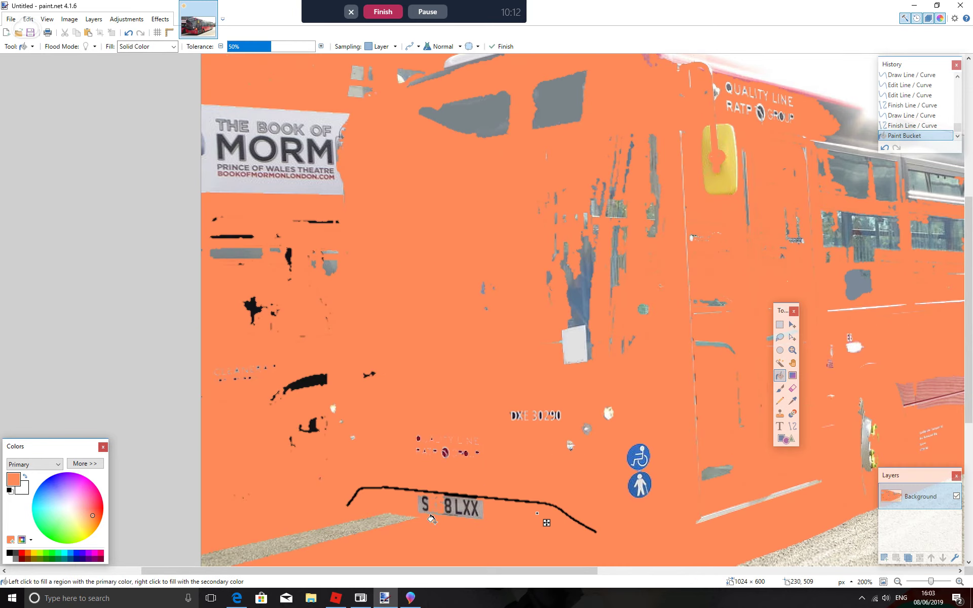
pyautogui.hotkey('ctrl', 'z')
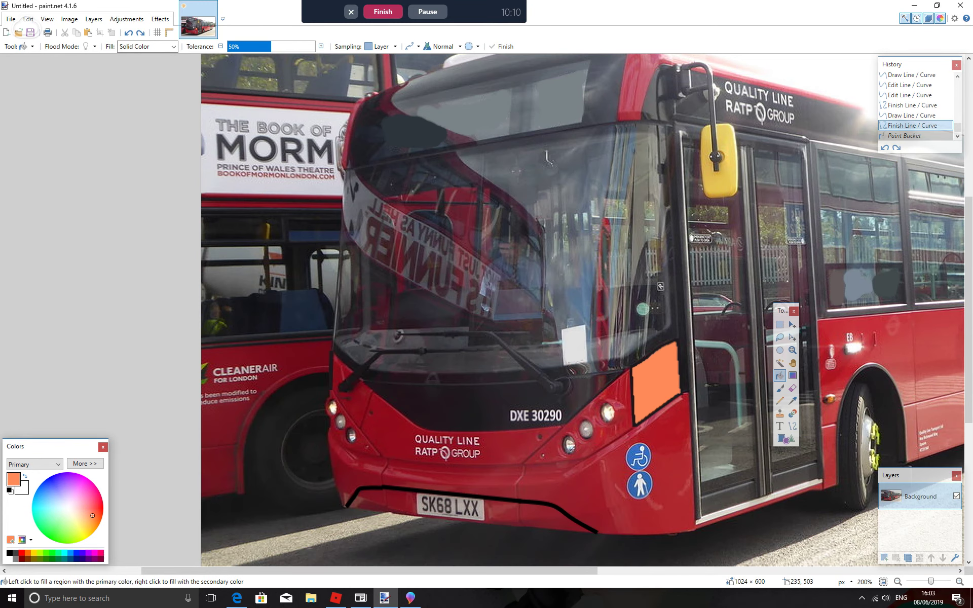
pyautogui.moveTo(271, 46); pyautogui.dragTo(244, 46)
# Fill the bumper strip orange on both sides of the SK68 LXX plate.
pyautogui.click(400, 500)
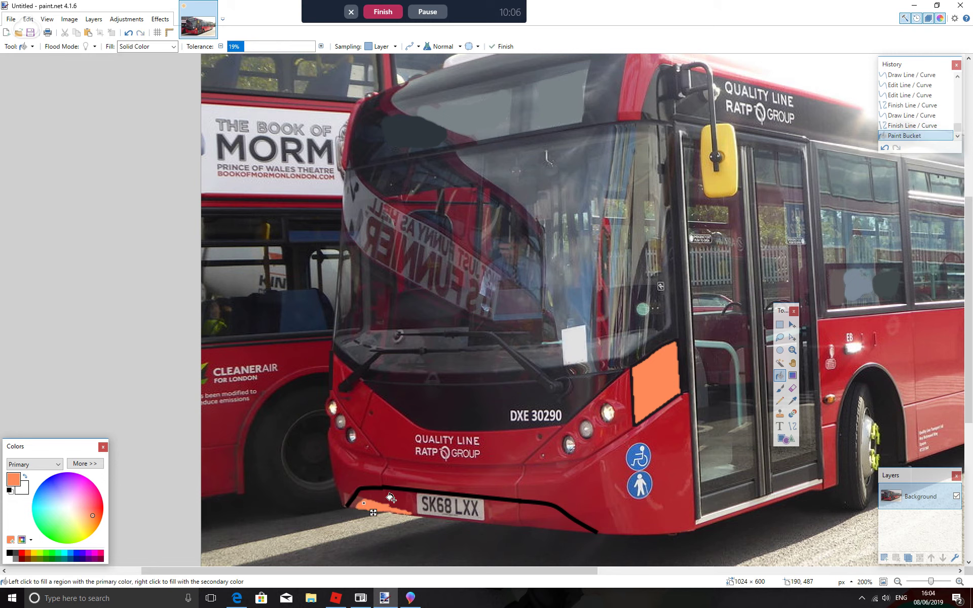
pyautogui.click(380, 495)
pyautogui.click(358, 501)
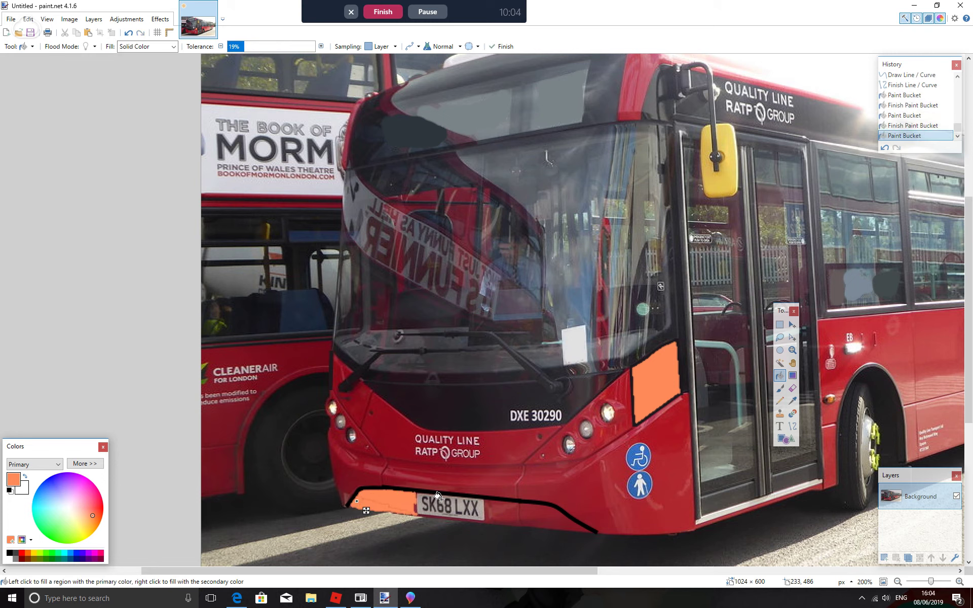
pyautogui.click(497, 503)
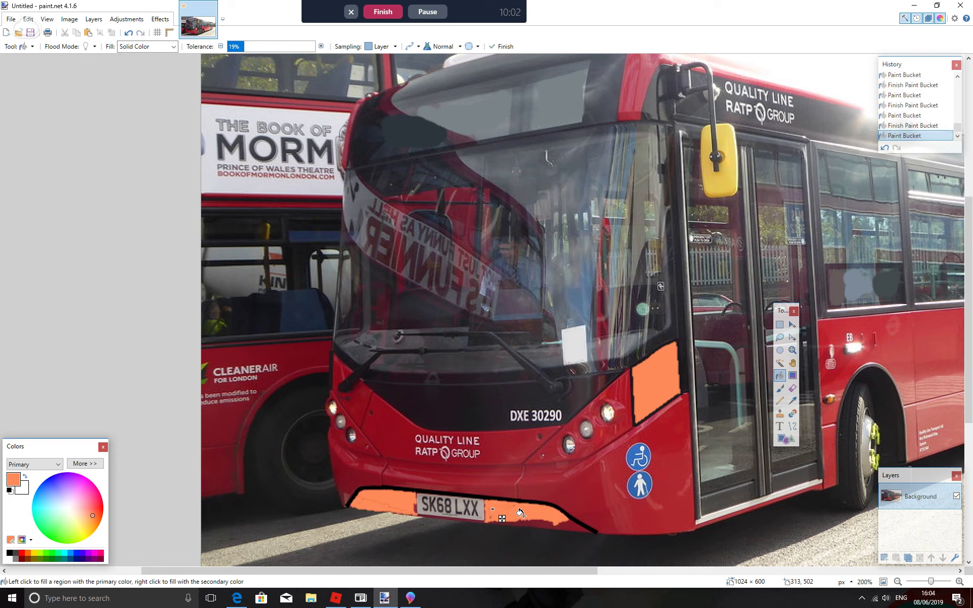
pyautogui.click(569, 526)
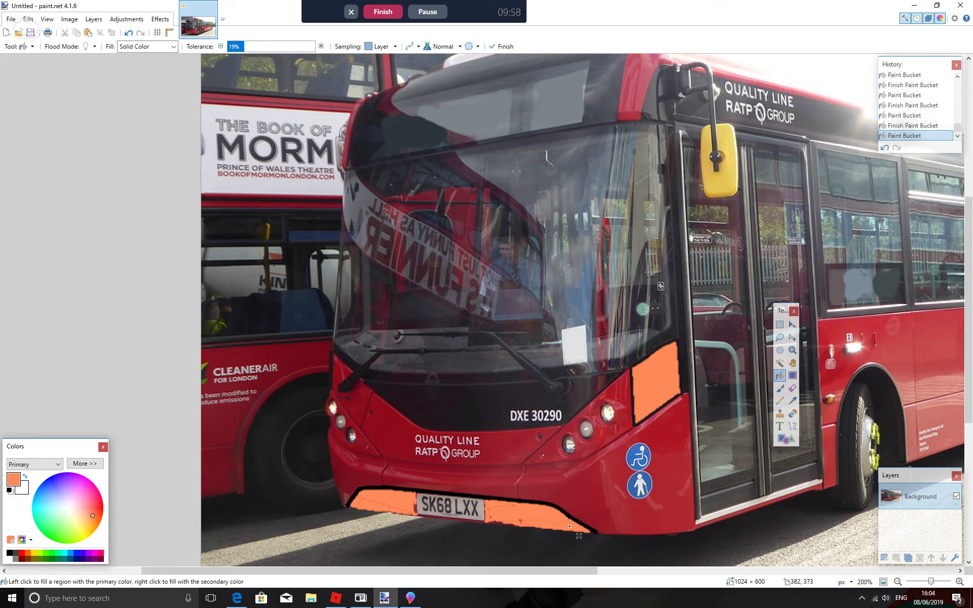
pyautogui.scroll(-2, 605, 356)
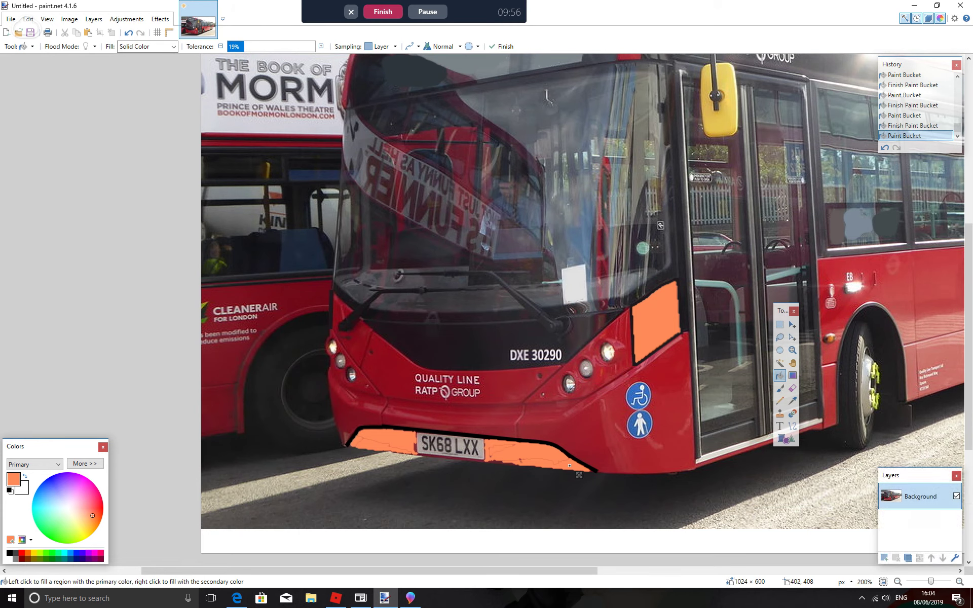
pyautogui.press('Return')
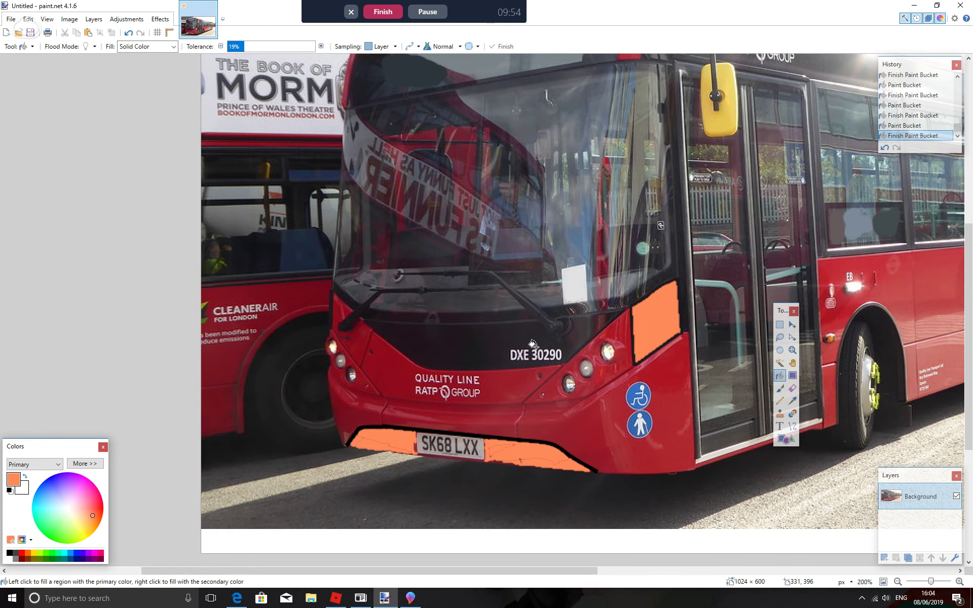
# Save the image as the PNG 'S3 SK68 LXX.png' and switch to Paint 3D.
pyautogui.click(11, 19)
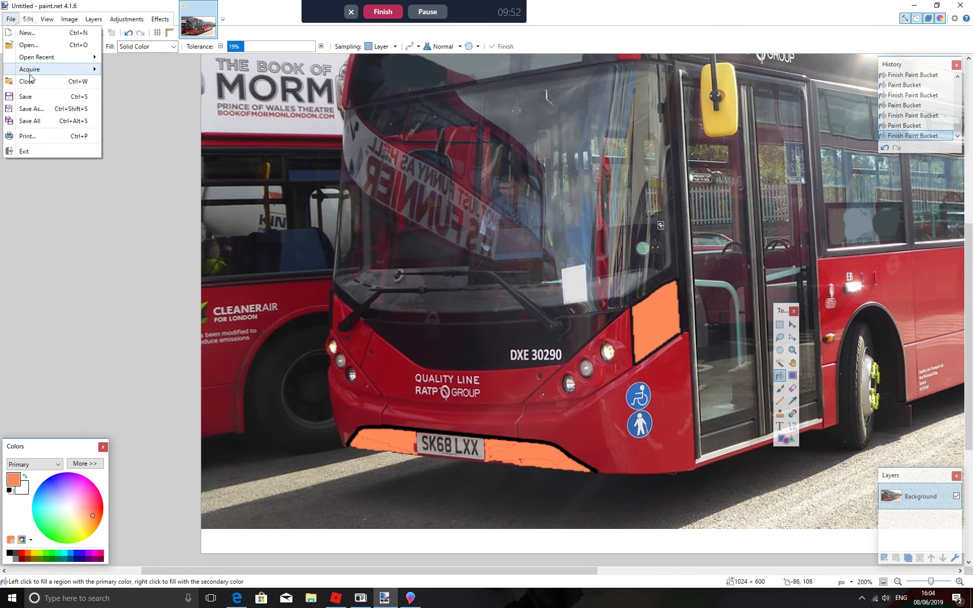
pyautogui.click(30, 96)
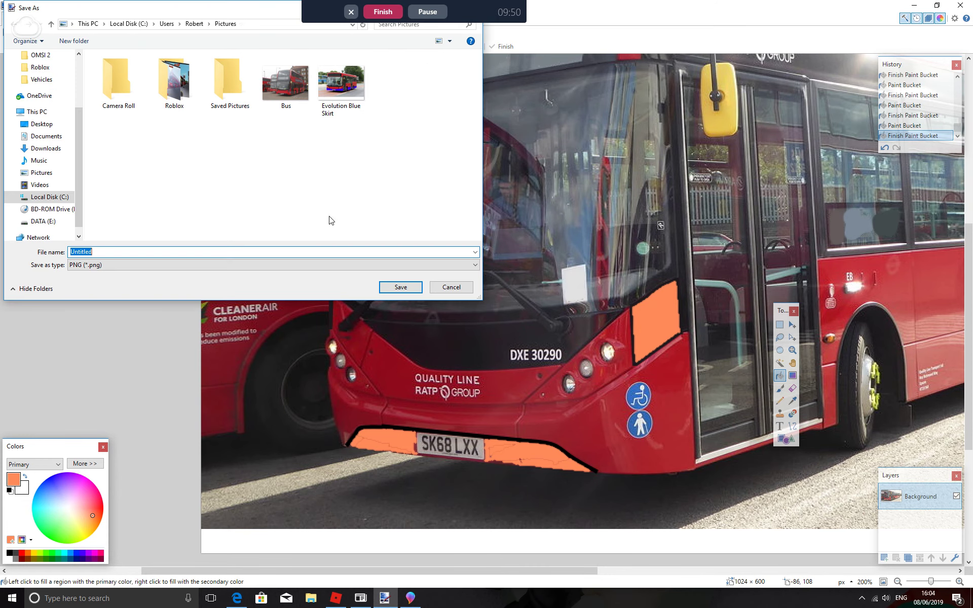
pyautogui.write('S3 SK68 LXX')
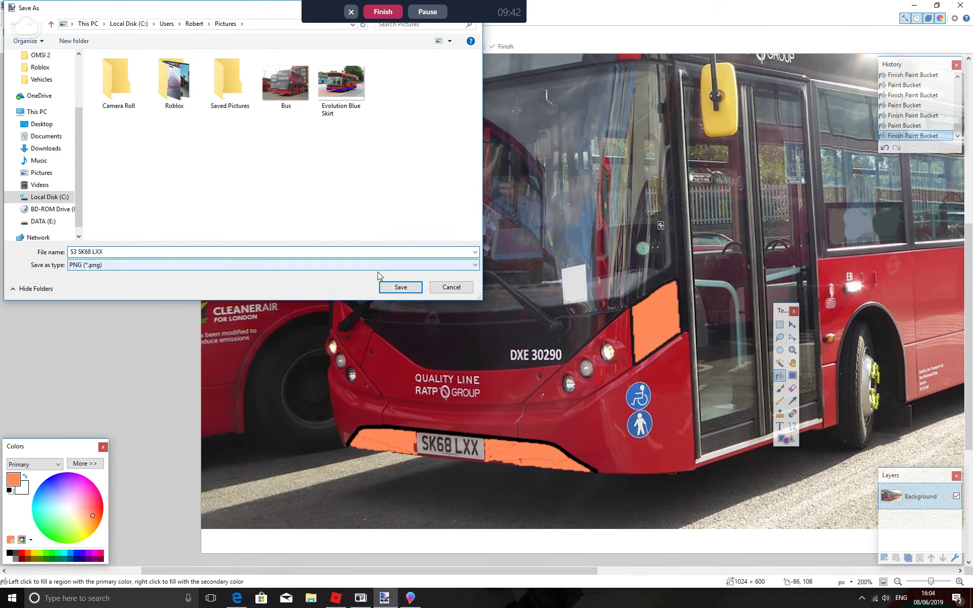
pyautogui.click(400, 287)
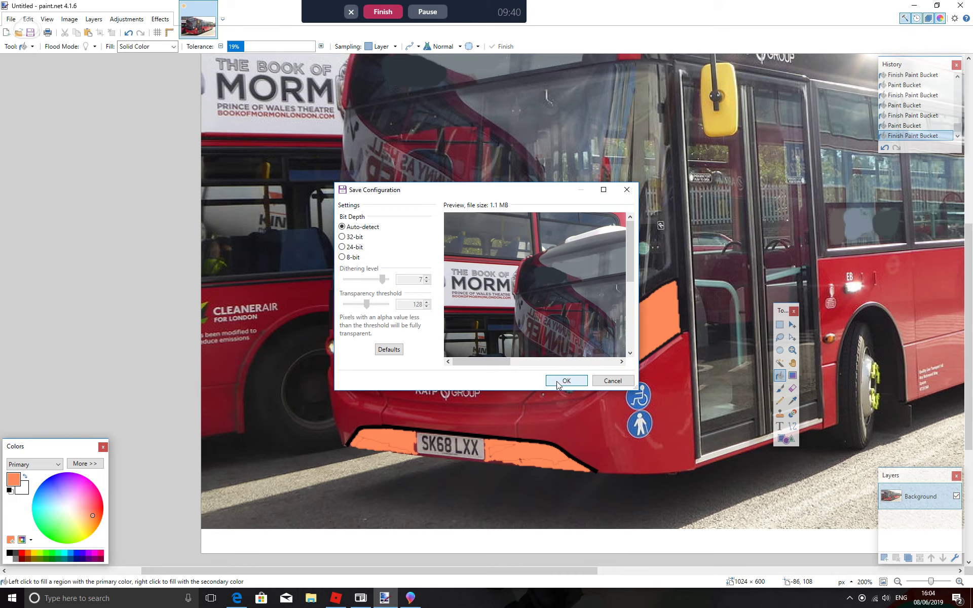
pyautogui.click(566, 381)
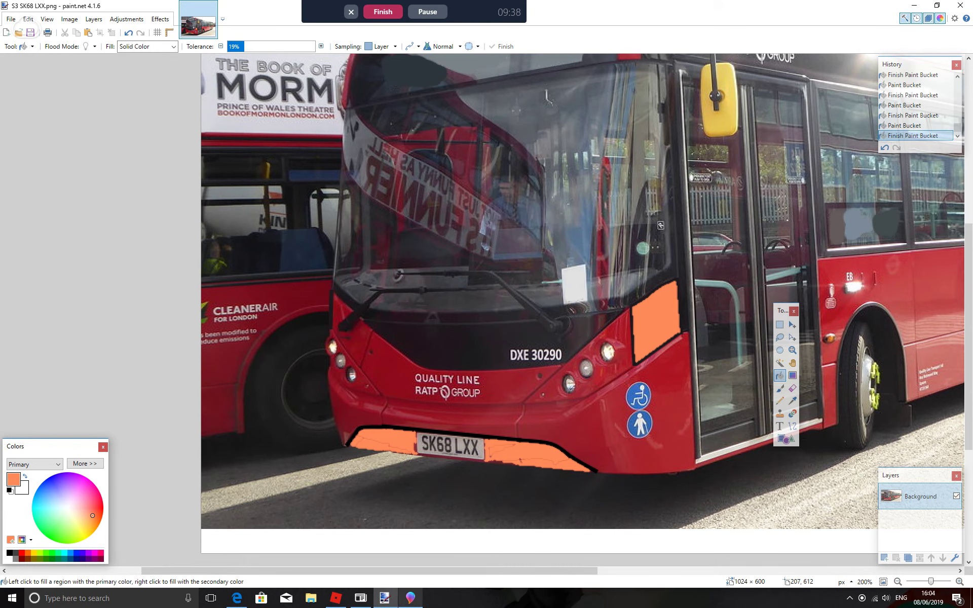
pyautogui.click(410, 598)
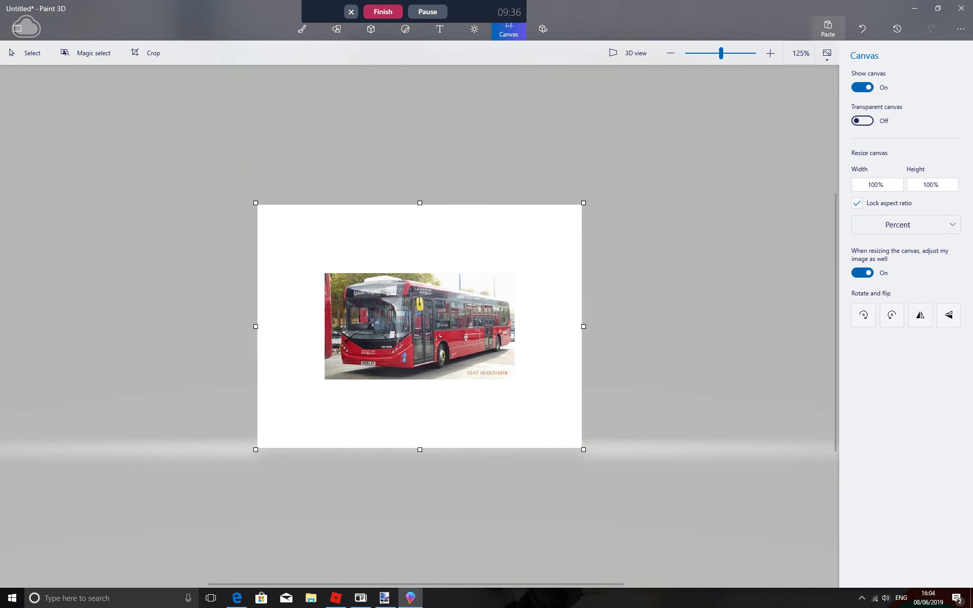
# Paste the bus image in Paint 3D, check the other windows, and attempt to open a file.
pyautogui.click(828, 28)
pyautogui.click(508, 29)
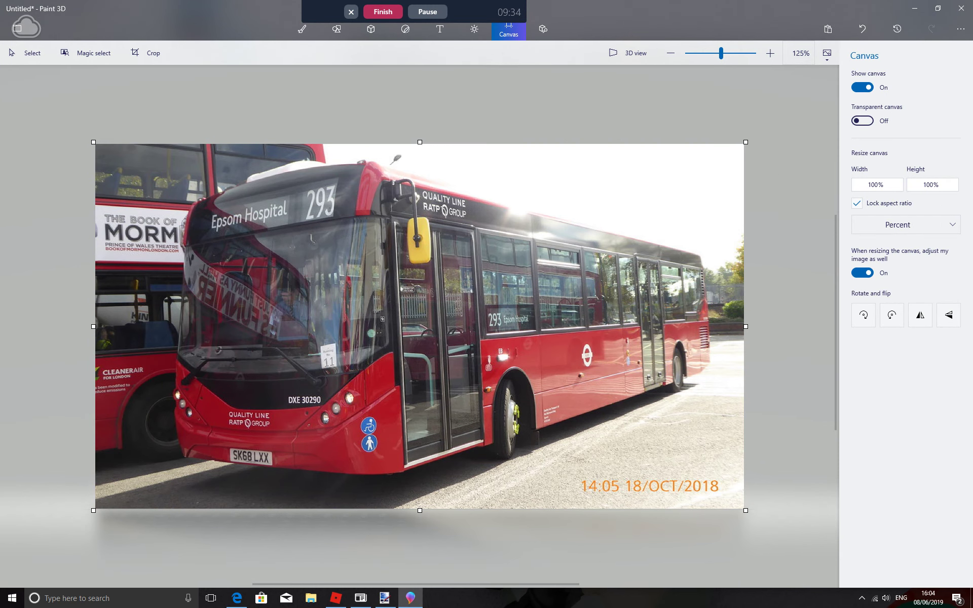
pyautogui.click(237, 598)
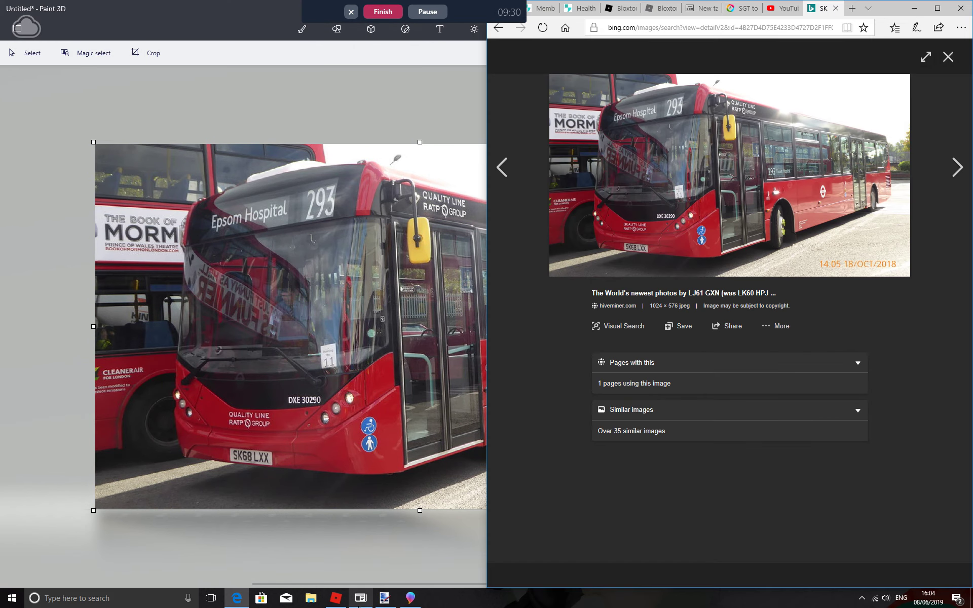
pyautogui.click(384, 598)
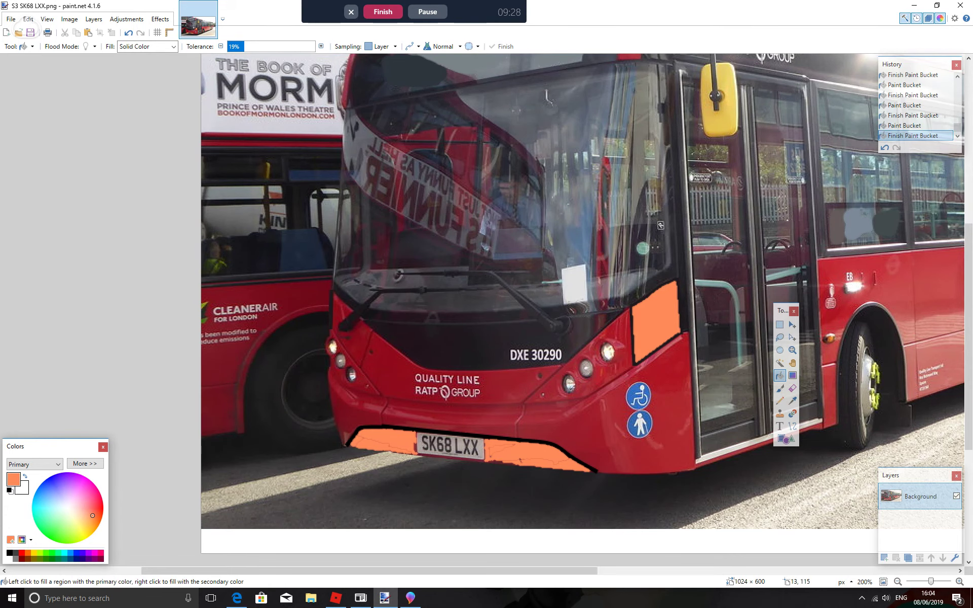
pyautogui.click(11, 18)
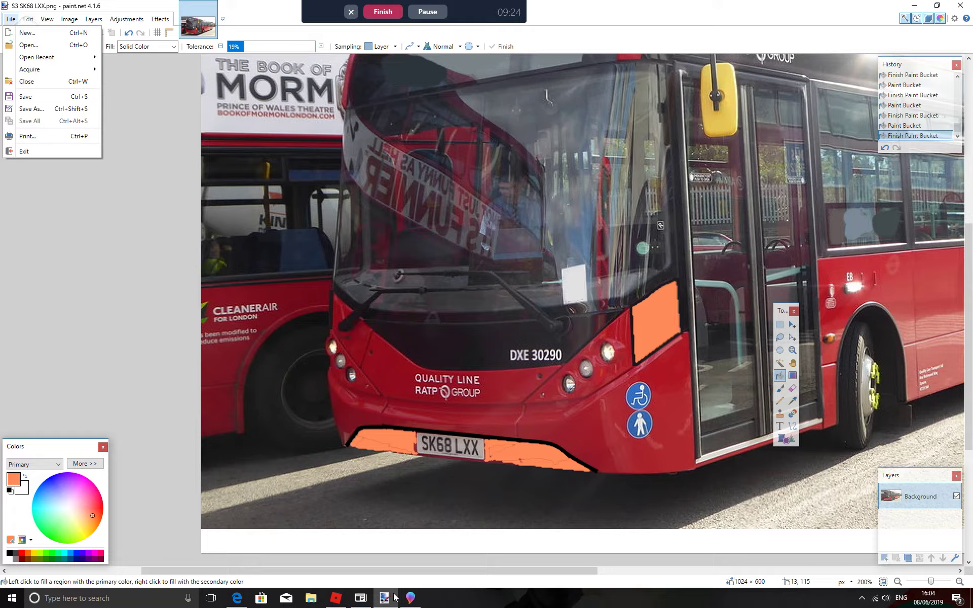
pyautogui.click(410, 598)
pyautogui.click(13, 27)
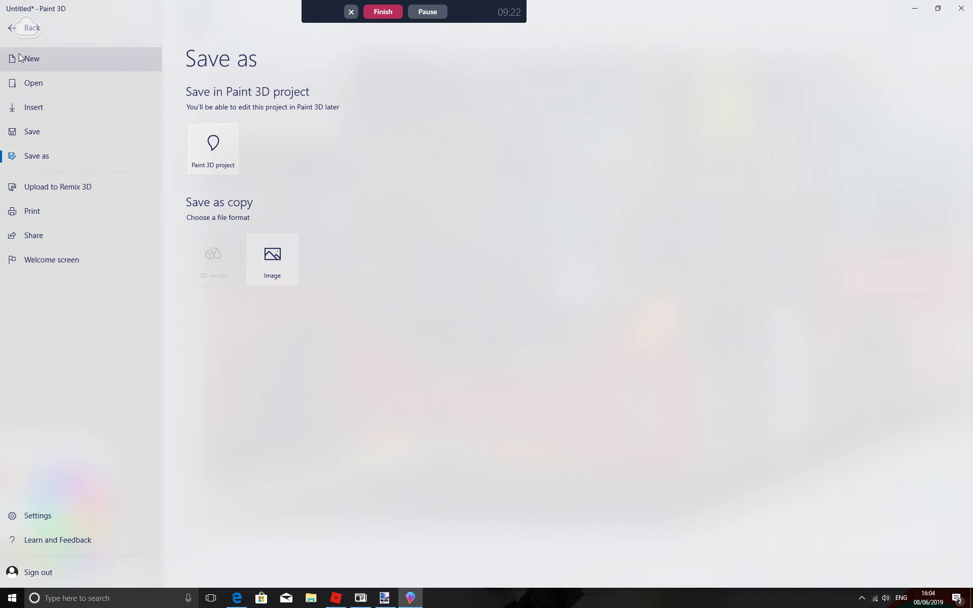
pyautogui.click(33, 83)
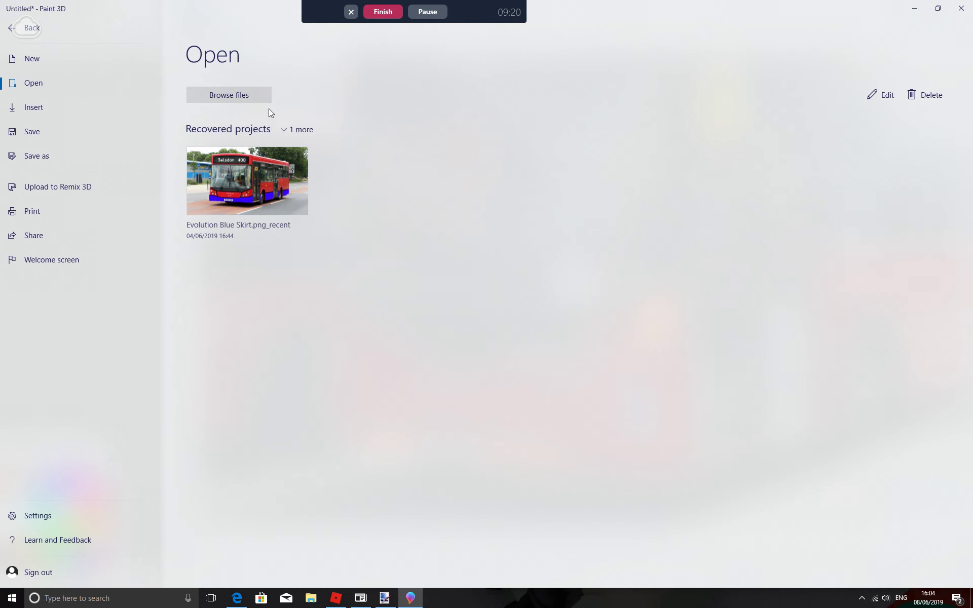
pyautogui.click(211, 96)
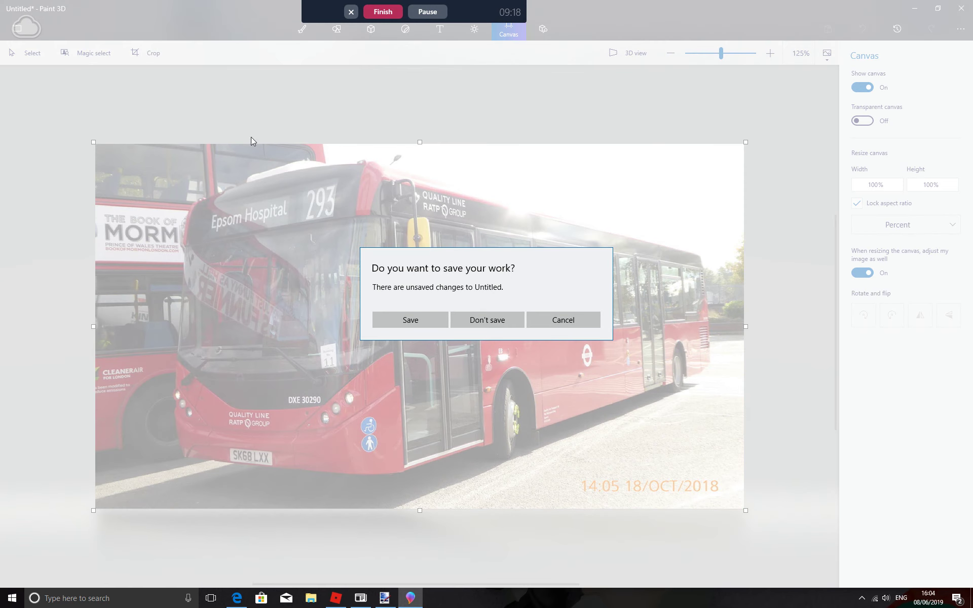
pyautogui.click(444, 327)
pyautogui.click(488, 331)
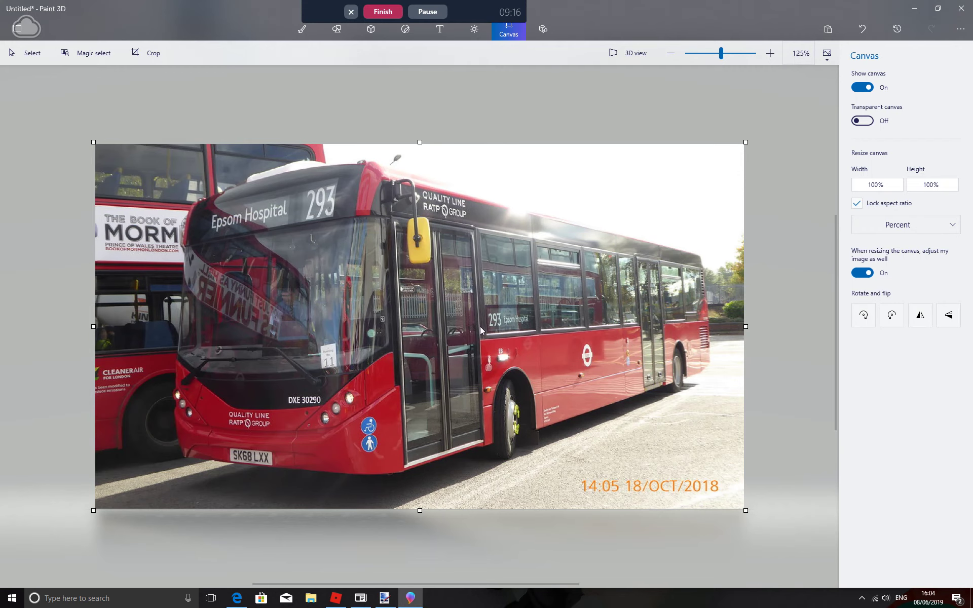
# Discard the untitled canvas and open S3 SK68 LXX from the Pictures folder.
pyautogui.click(43, 23)
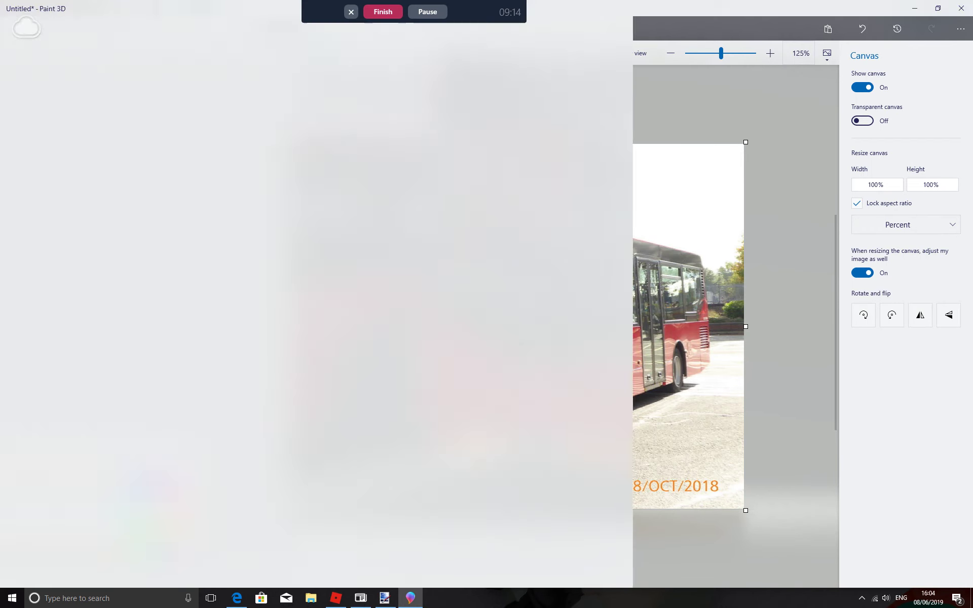
pyautogui.click(89, 66)
pyautogui.press('Escape')
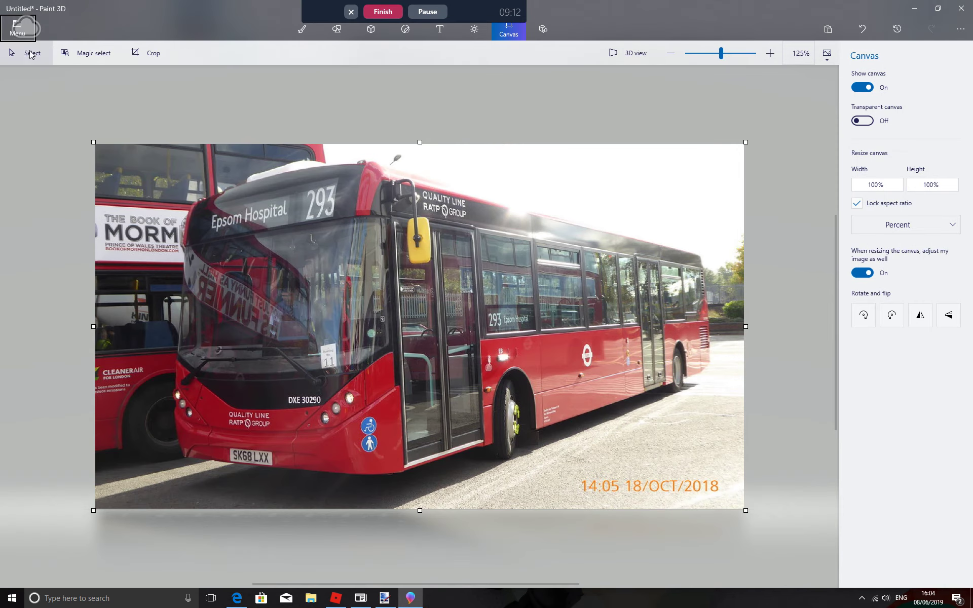
pyautogui.click(26, 27)
pyautogui.click(59, 83)
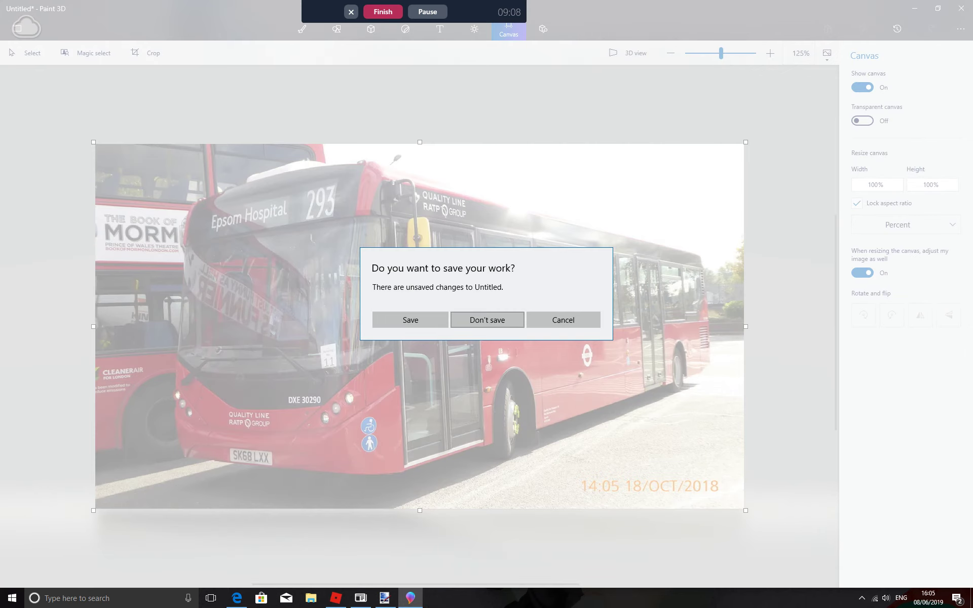
pyautogui.click(487, 319)
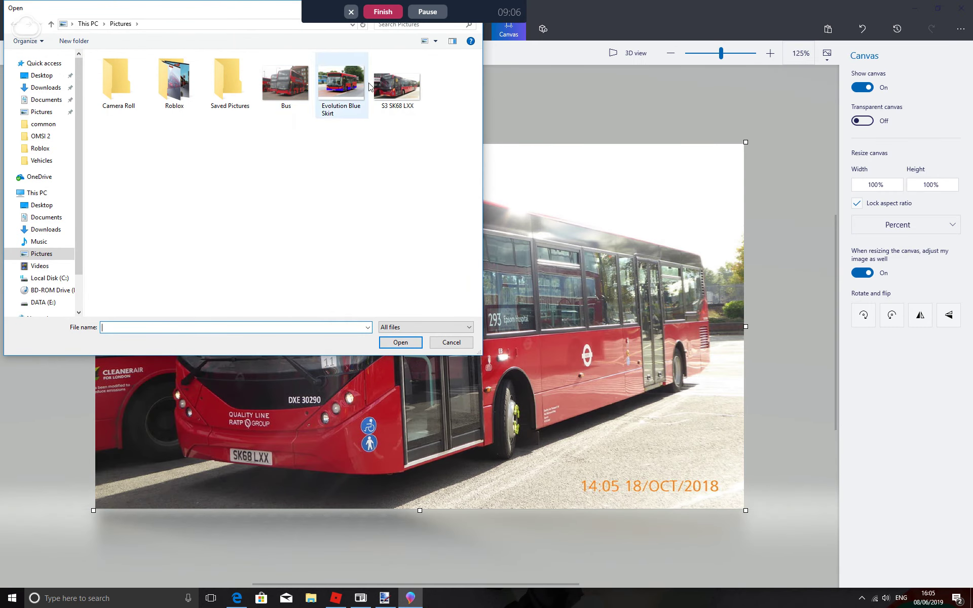
pyautogui.doubleClick(397, 85)
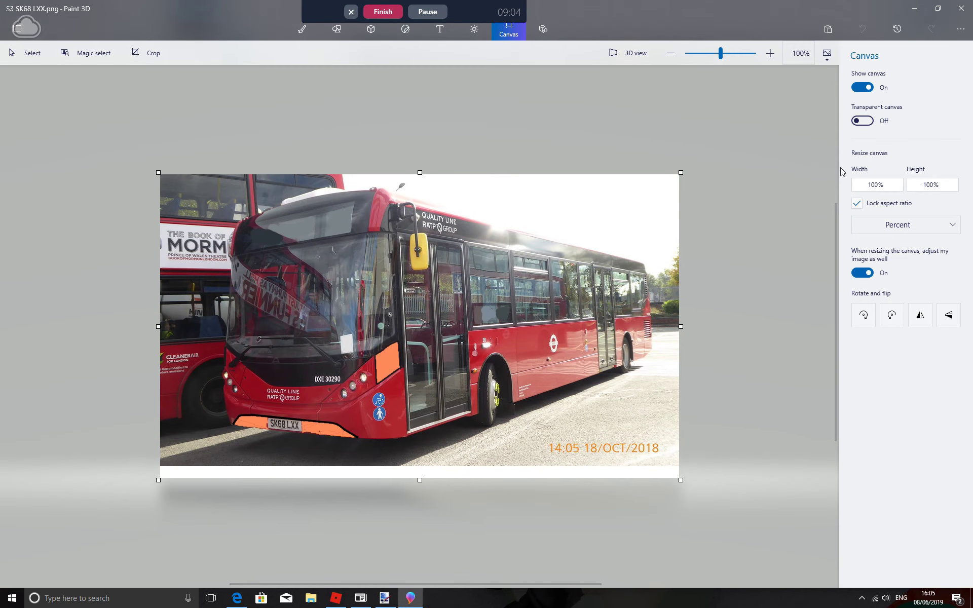
# Type S3 as 2D text over the front destination display in London Tube font.
pyautogui.click(440, 29)
pyautogui.scroll(3, 446, 105)
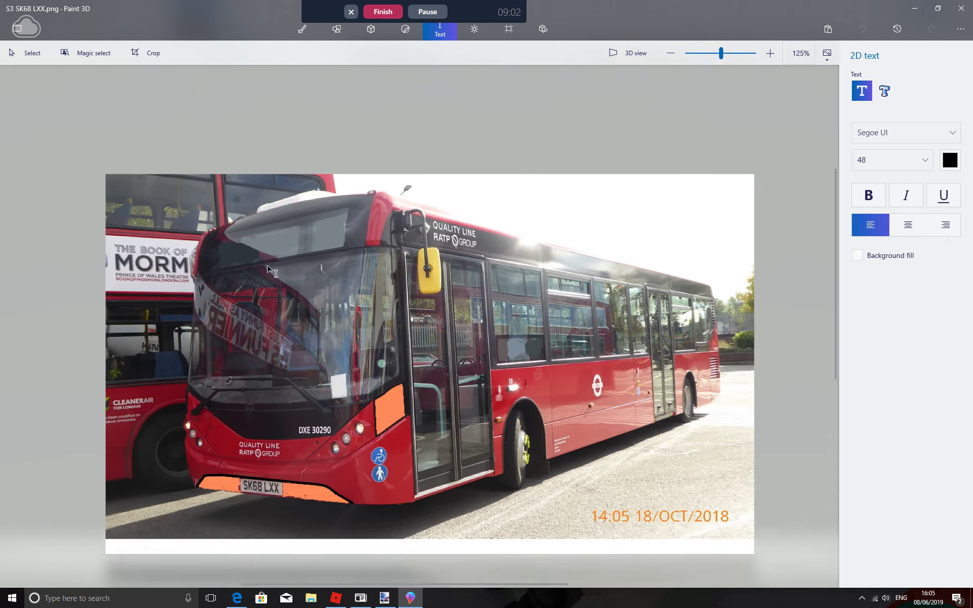
pyautogui.scroll(2, 284, 221)
pyautogui.click(338, 198)
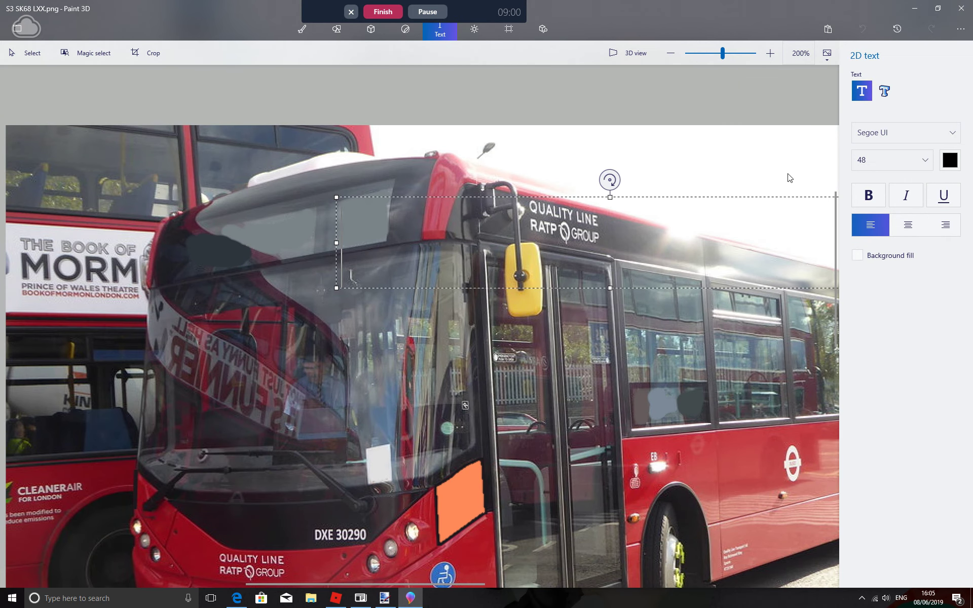
pyautogui.write('S3')
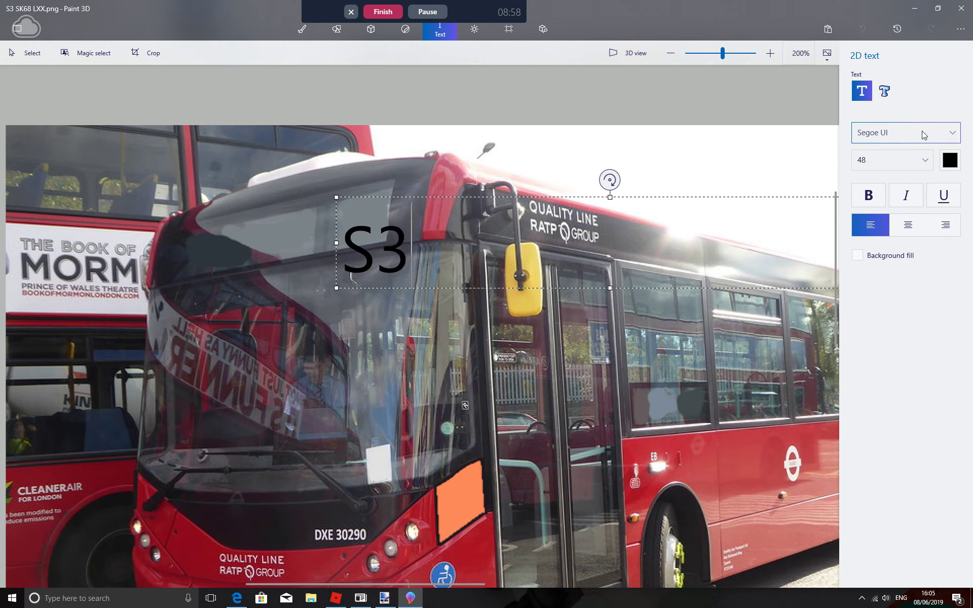
pyautogui.click(907, 132)
pyautogui.scroll(-2, 890, 174)
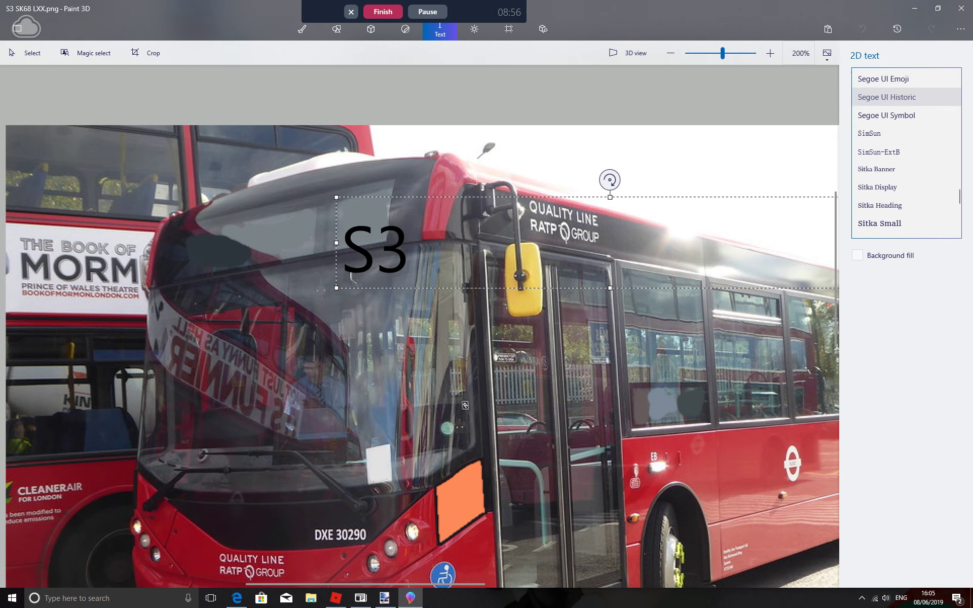
pyautogui.scroll(10, 890, 174)
pyautogui.scroll(5, 890, 173)
pyautogui.scroll(3, 891, 174)
pyautogui.scroll(-1, 890, 174)
pyautogui.scroll(-1, 890, 174)
pyautogui.click(886, 212)
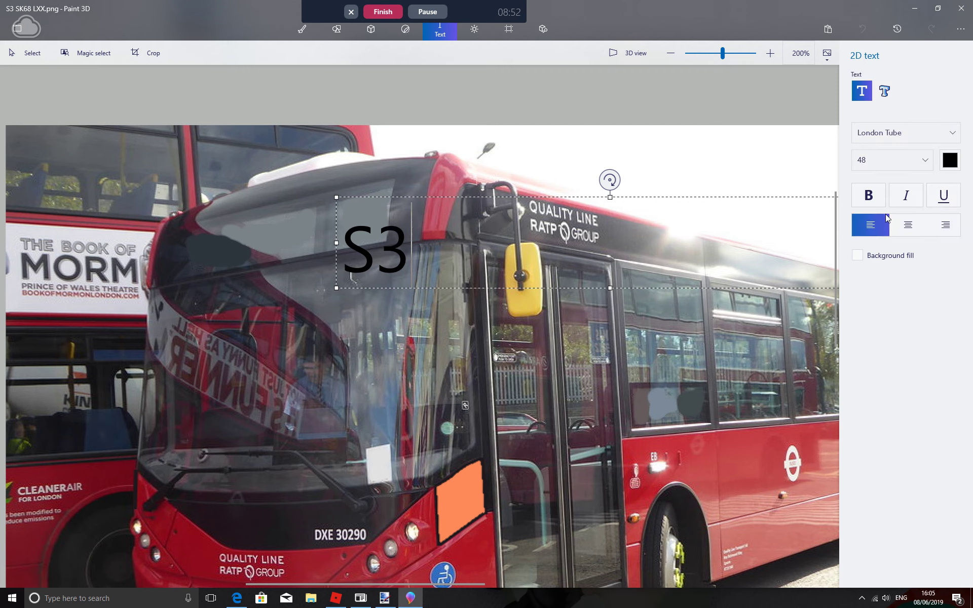
# Make the S3 text white, London Tube, size 28, and commit it.
pyautogui.doubleClick(425, 247)
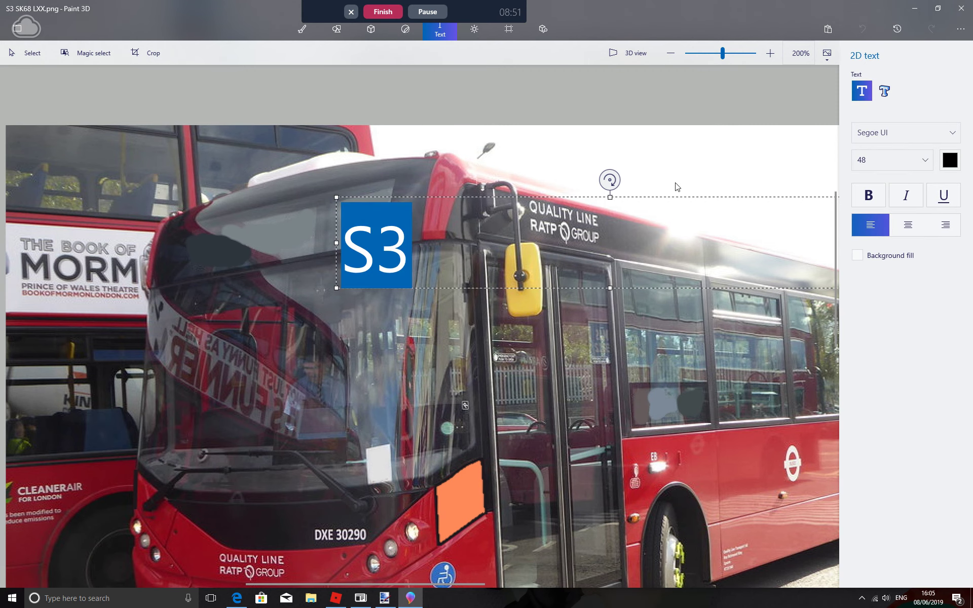
pyautogui.click(949, 159)
pyautogui.click(850, 198)
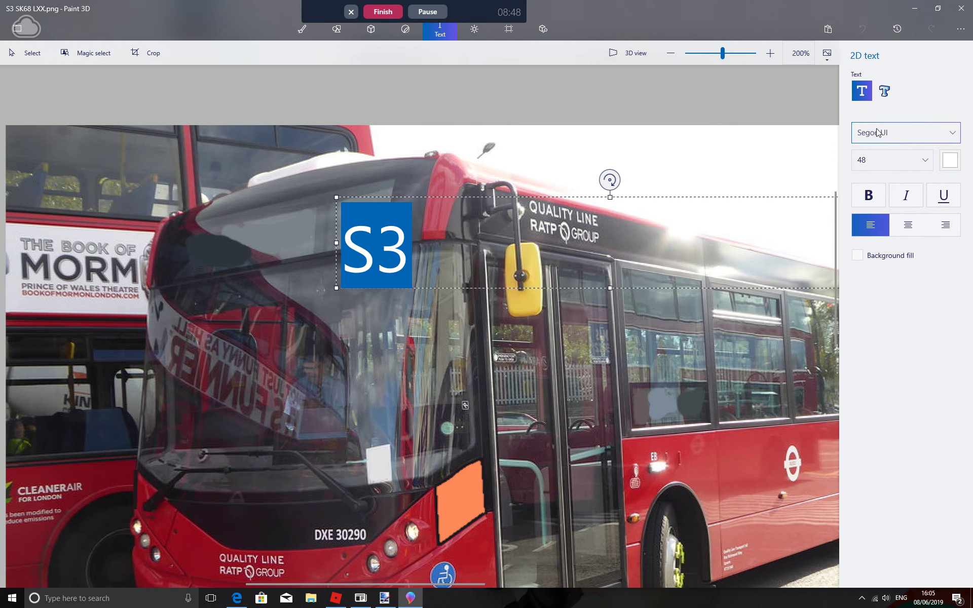
pyautogui.click(905, 132)
pyautogui.moveTo(959, 203); pyautogui.dragTo(961, 172)
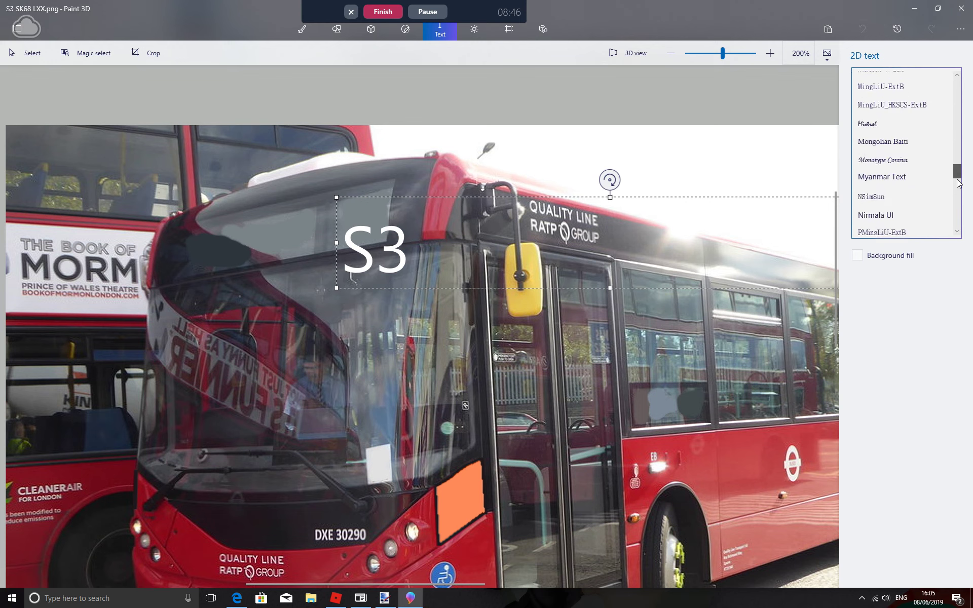
pyautogui.scroll(3, 905, 203)
pyautogui.scroll(2, 905, 203)
pyautogui.scroll(1, 904, 202)
pyautogui.scroll(-1, 901, 223)
pyautogui.click(896, 231)
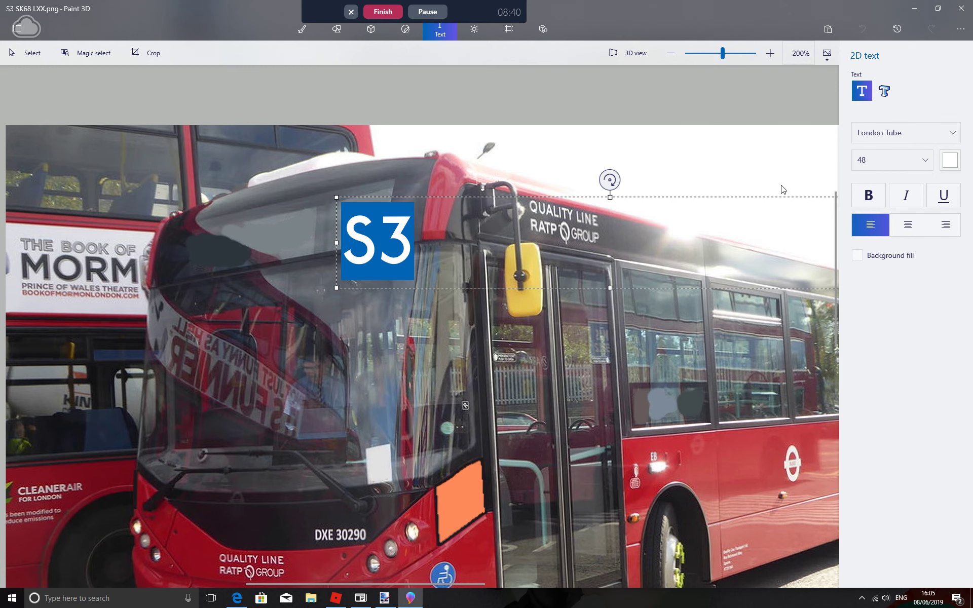
pyautogui.click(892, 159)
pyautogui.click(877, 134)
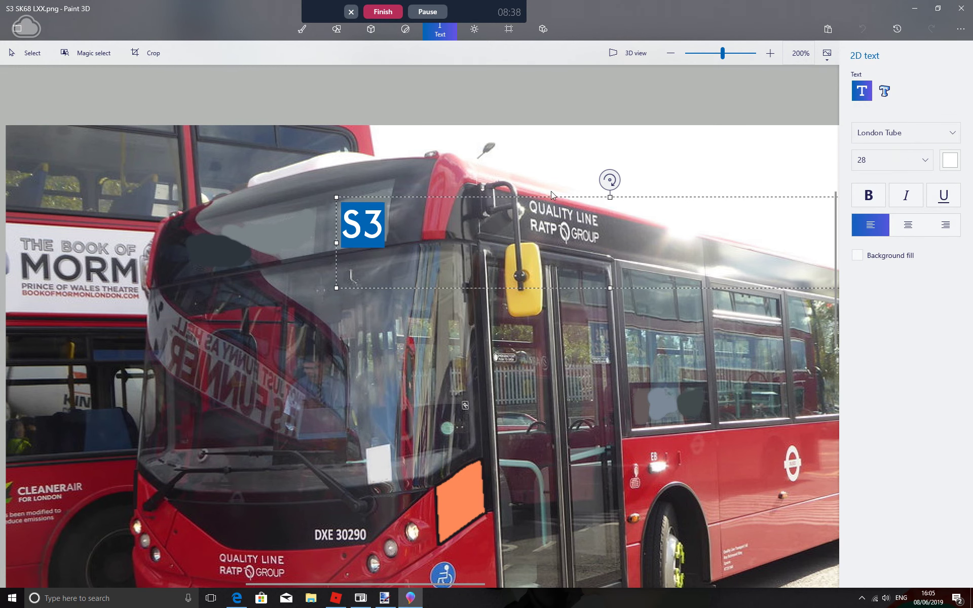
pyautogui.click(552, 195)
# Undo that placement and re-add S3 on the display, nudged right and tilted to its slant.
pyautogui.hotkey('ctrl', 'z')
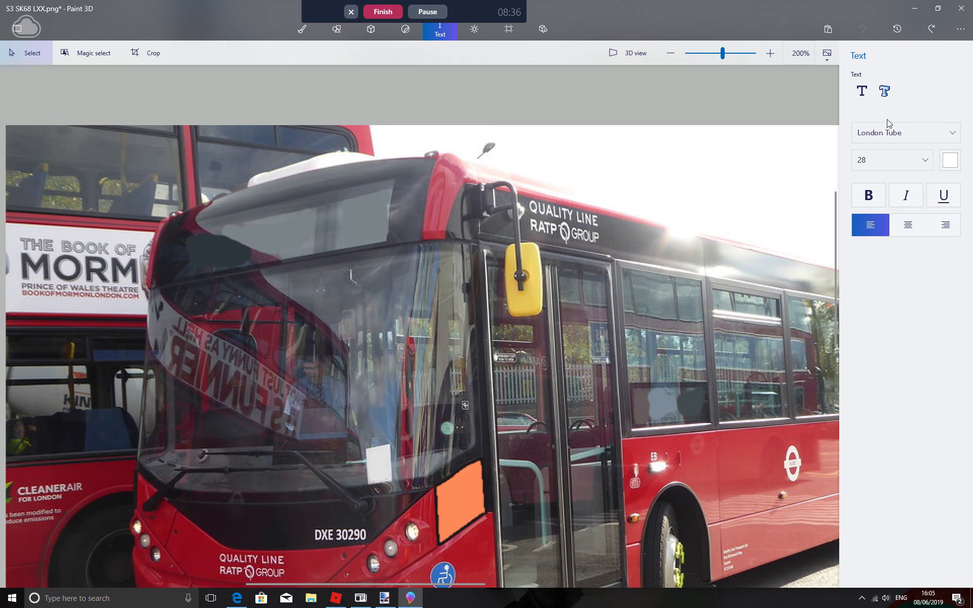
pyautogui.click(861, 91)
pyautogui.click(324, 192)
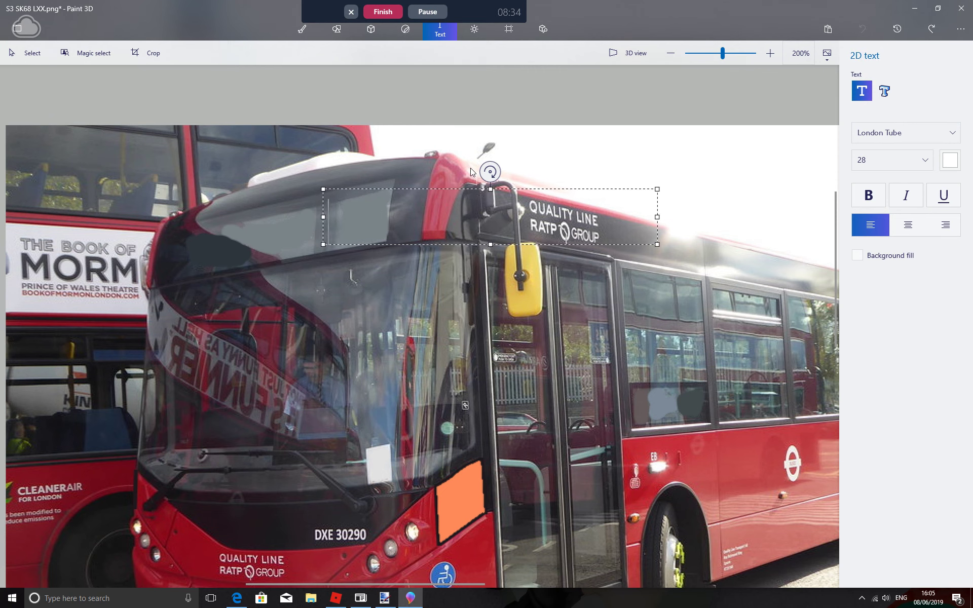
pyautogui.write('S3')
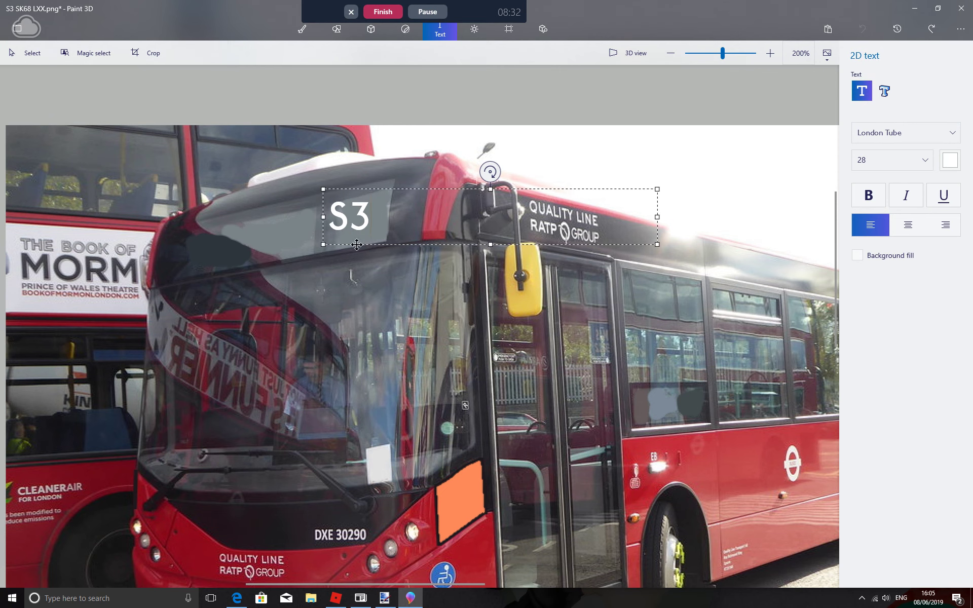
pyautogui.moveTo(493, 183)
pyautogui.mouseDown()
pyautogui.moveTo(506, 185)
pyautogui.moveTo(488, 152)
pyautogui.mouseUp()
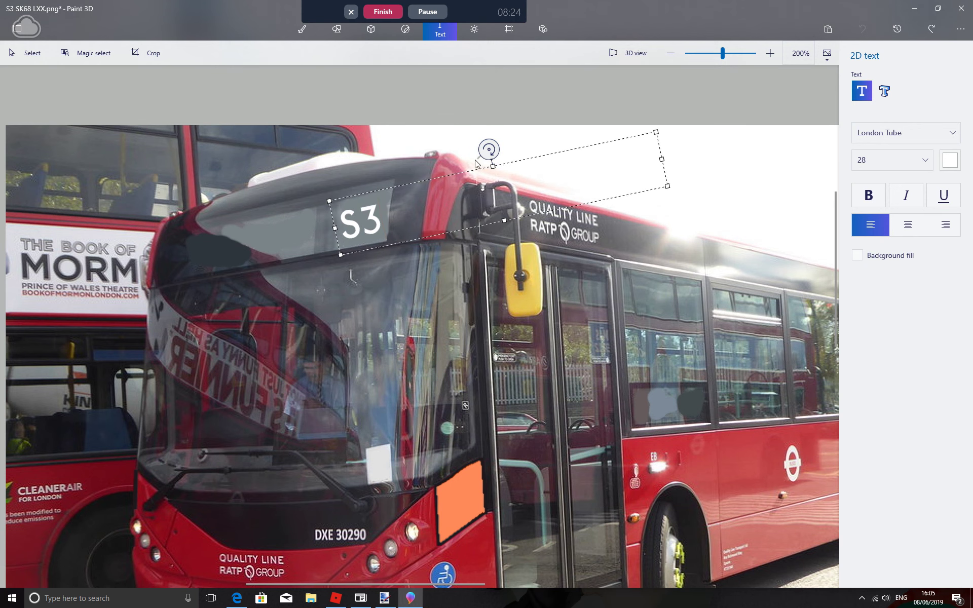
pyautogui.moveTo(488, 150); pyautogui.dragTo(492, 150)
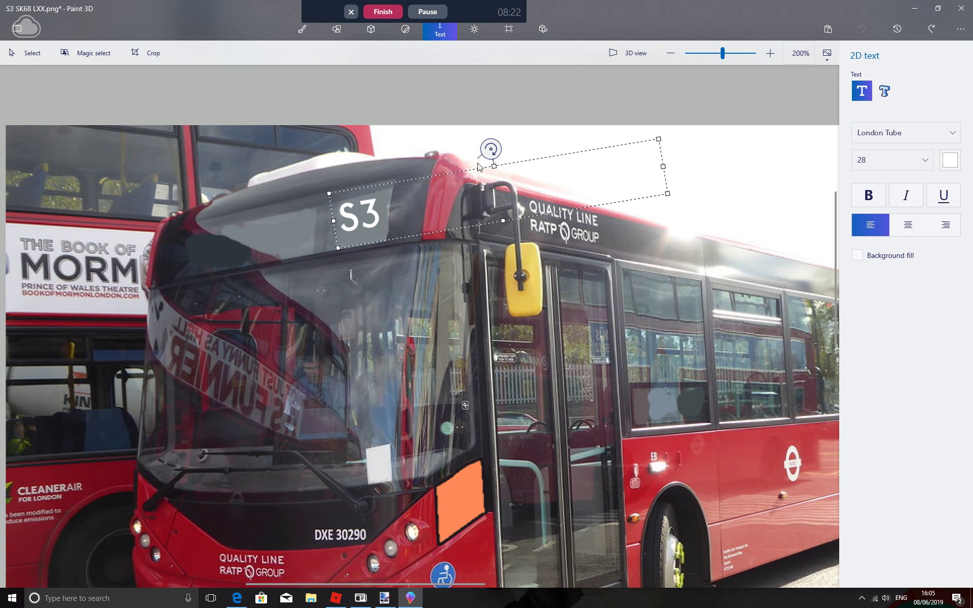
# Commit S3, then start a new text box, replacing 'Malden Manor' with 'Belmont'.
pyautogui.click(447, 134)
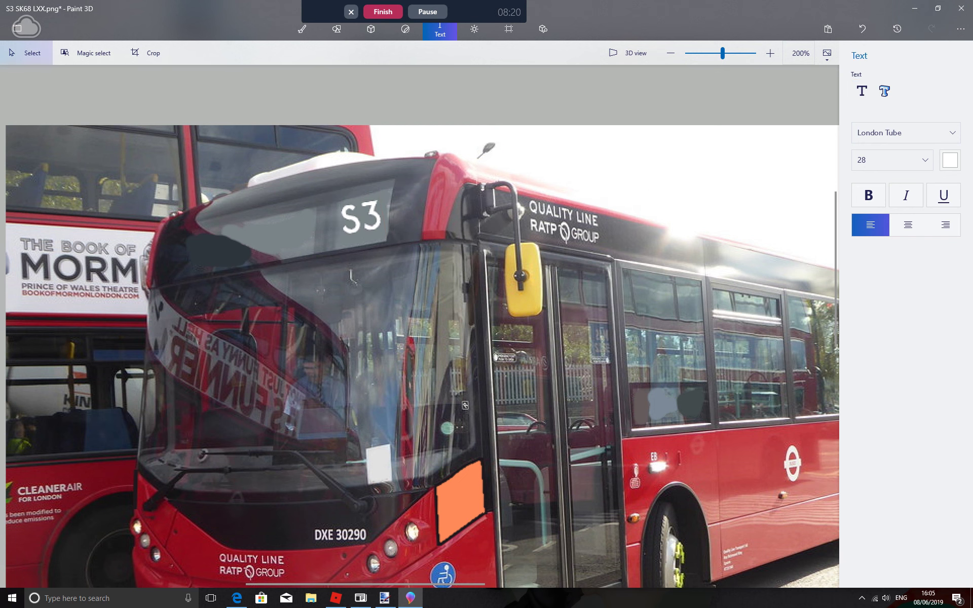
pyautogui.click(862, 91)
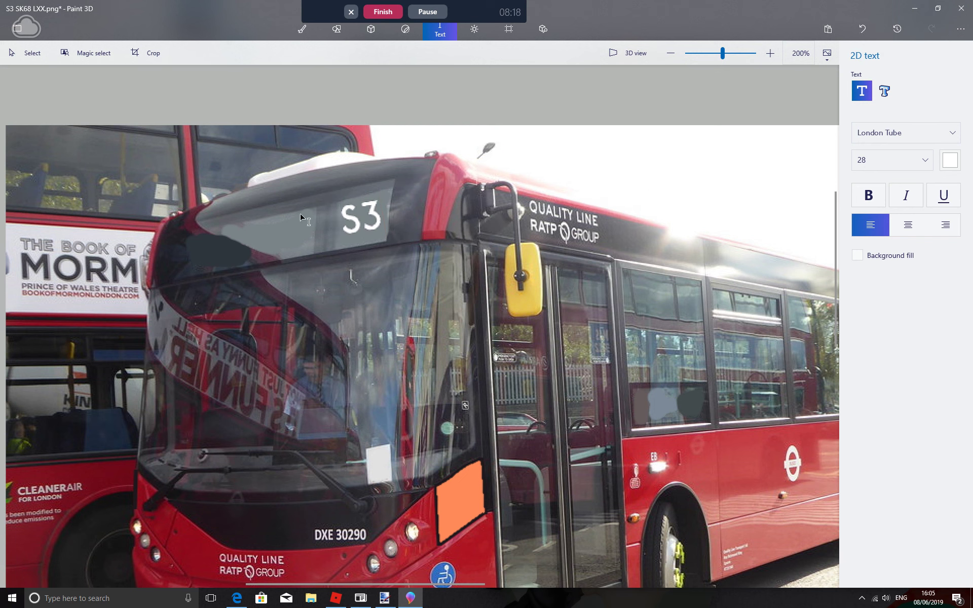
pyautogui.click(210, 238)
pyautogui.write('Mald')
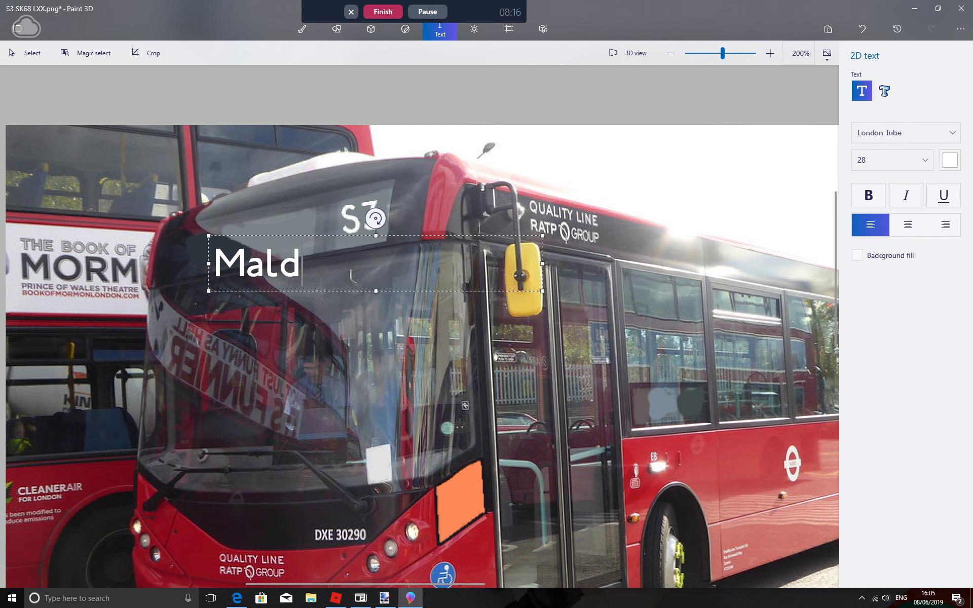
pyautogui.write('en Manor')
pyautogui.hotkey('shift', 'Left')
pyautogui.hotkey('shift', 'Left')
pyautogui.hotkey('shift', 'Left')
pyautogui.hotkey('shift', 'Home')
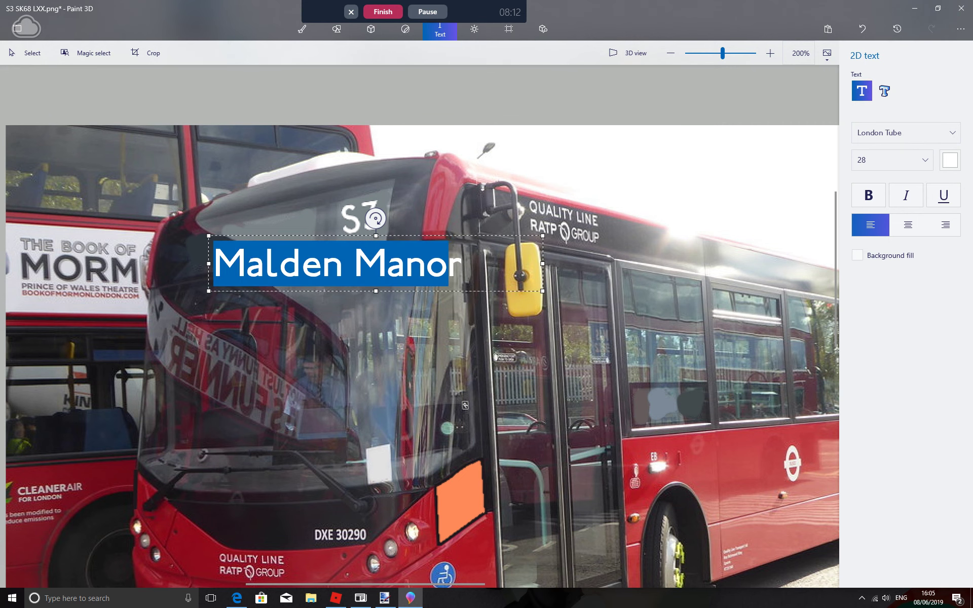
pyautogui.press('BackSpace')
pyautogui.write('Belmont')
# Set Belmont to size 24, tilt it, place it left of S3, and commit.
pyautogui.hotkey('shift', 'Left')
pyautogui.hotkey('shift', 'Left')
pyautogui.hotkey('shift', 'Left')
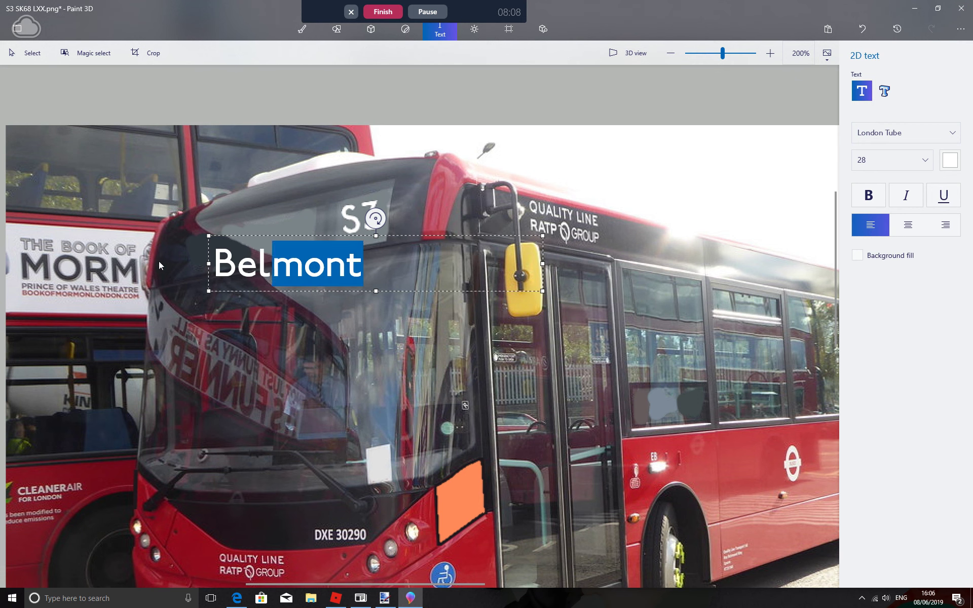
pyautogui.hotkey('shift', 'Home')
pyautogui.click(880, 160)
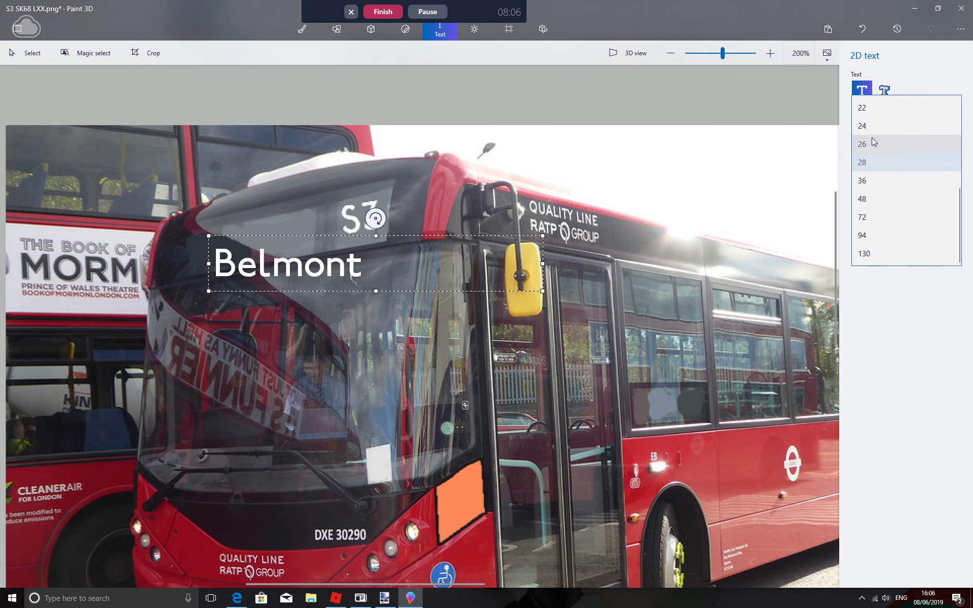
pyautogui.click(861, 125)
pyautogui.moveTo(466, 230); pyautogui.dragTo(447, 219)
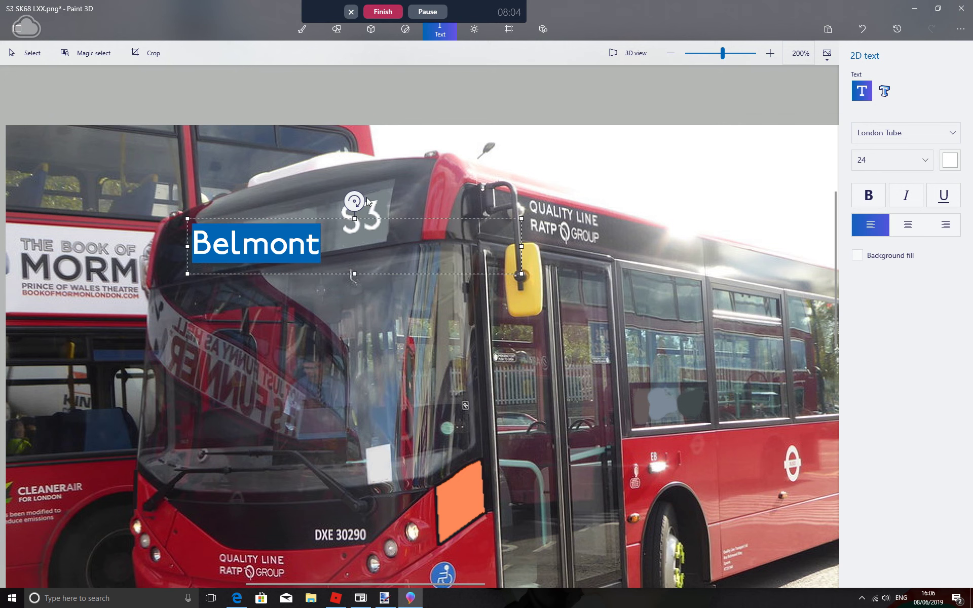
pyautogui.moveTo(358, 207); pyautogui.dragTo(345, 202)
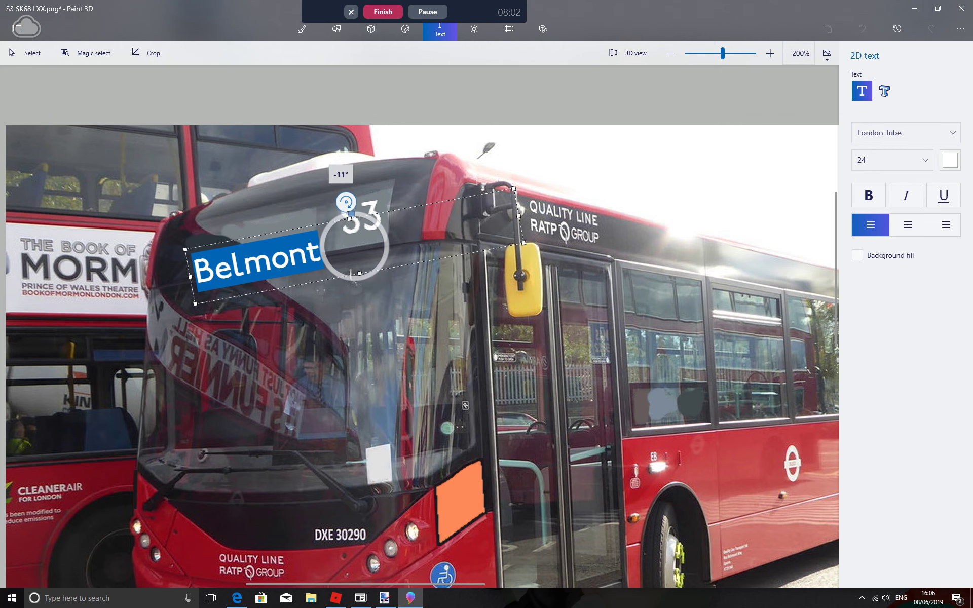
pyautogui.moveTo(304, 253); pyautogui.dragTo(295, 233)
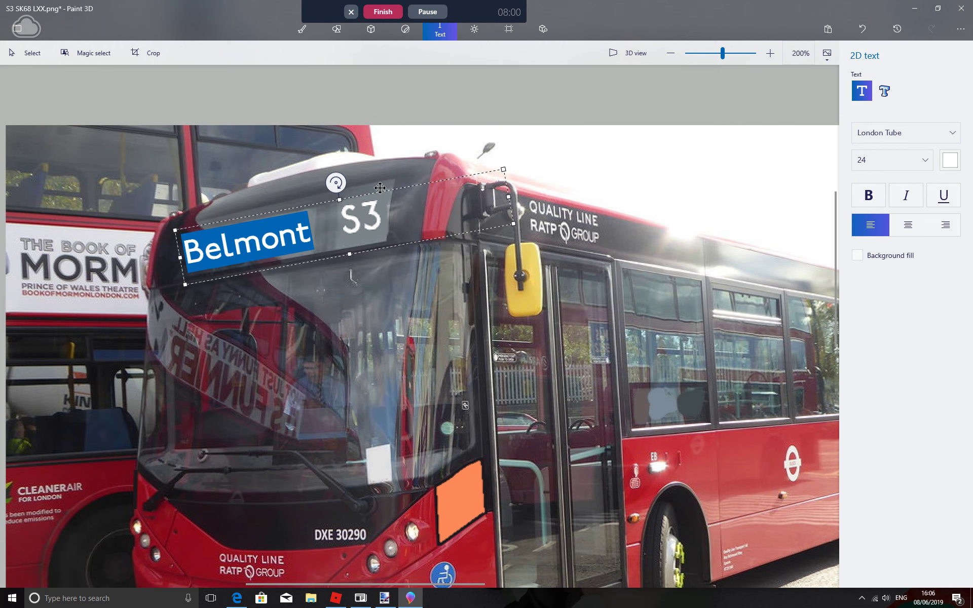
pyautogui.click(432, 145)
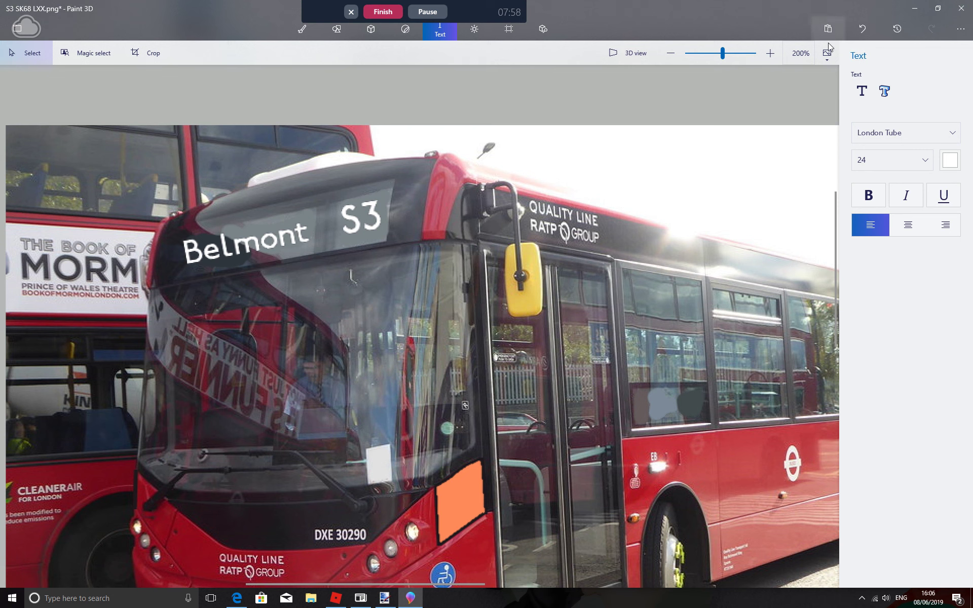
pyautogui.click(861, 92)
# Add S3 text on the side window, replacing mistyped 'via', at size 18.
pyautogui.click(677, 395)
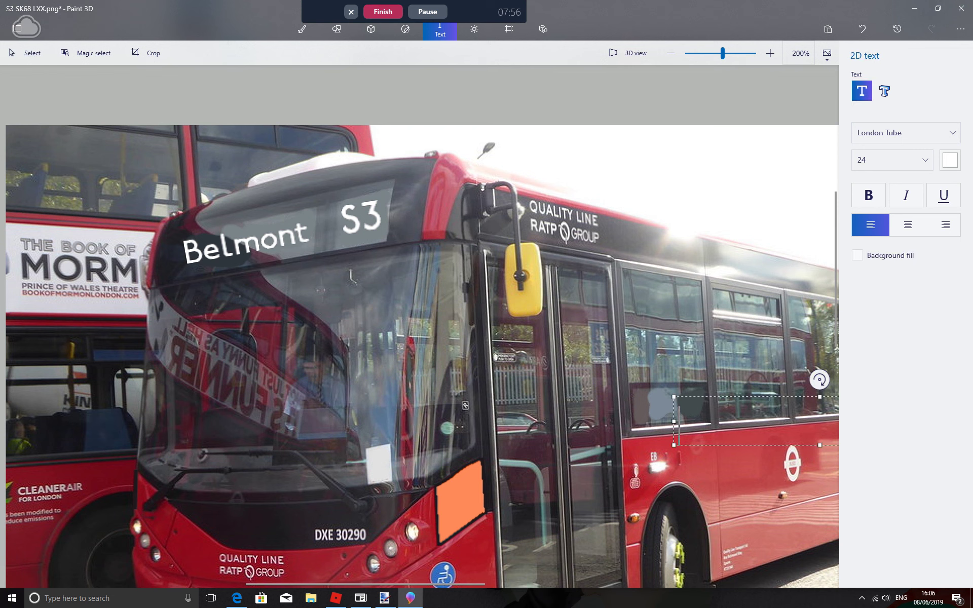
pyautogui.write('via')
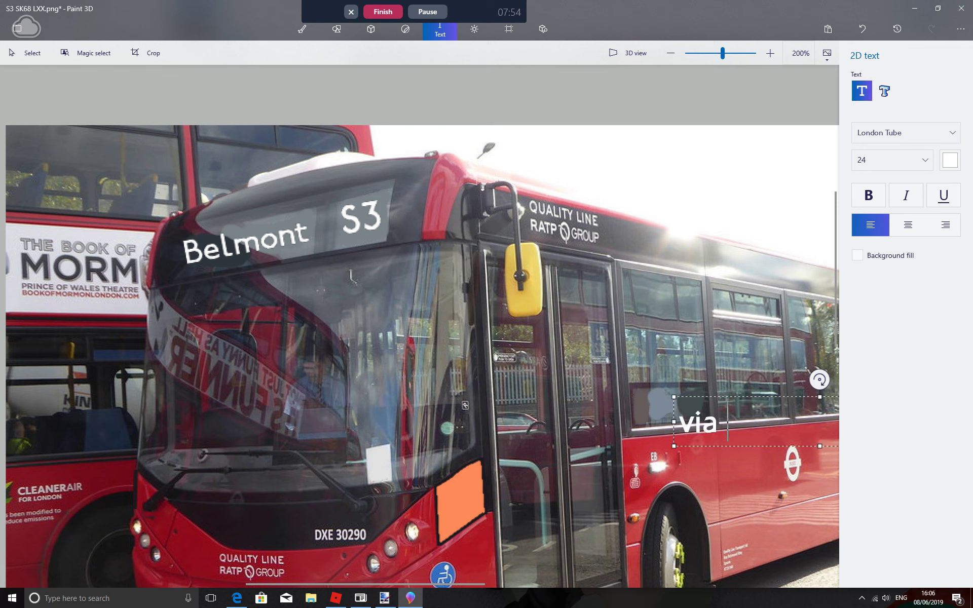
pyautogui.moveTo(728, 423); pyautogui.dragTo(672, 420)
pyautogui.press('BackSpace')
pyautogui.write('S3')
pyautogui.hotkey('ctrl', 'a')
pyautogui.click(884, 161)
pyautogui.click(896, 105)
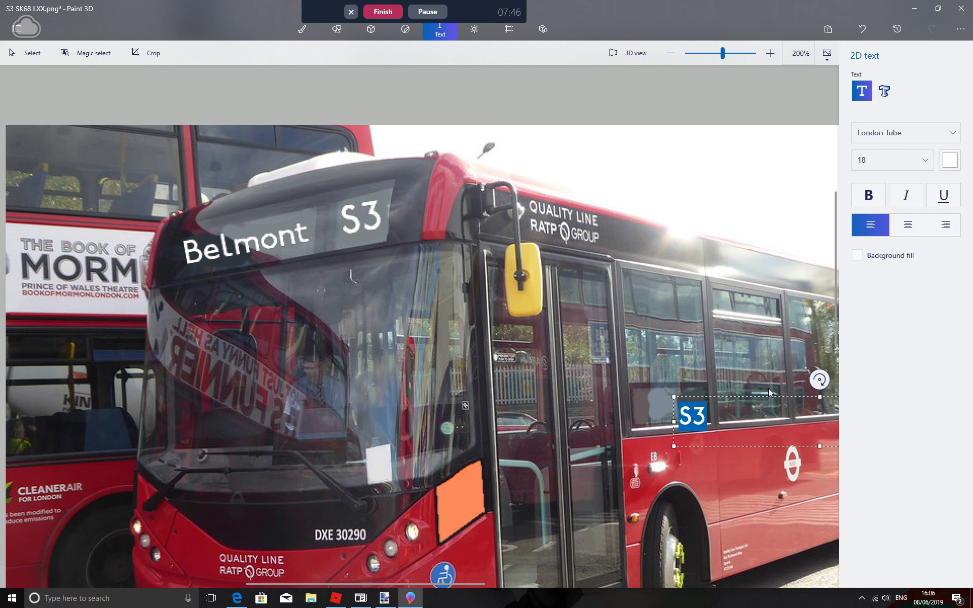
# Move the S3 label onto the dark window panel at size 14 and commit it.
pyautogui.moveTo(760, 396); pyautogui.dragTo(757, 385)
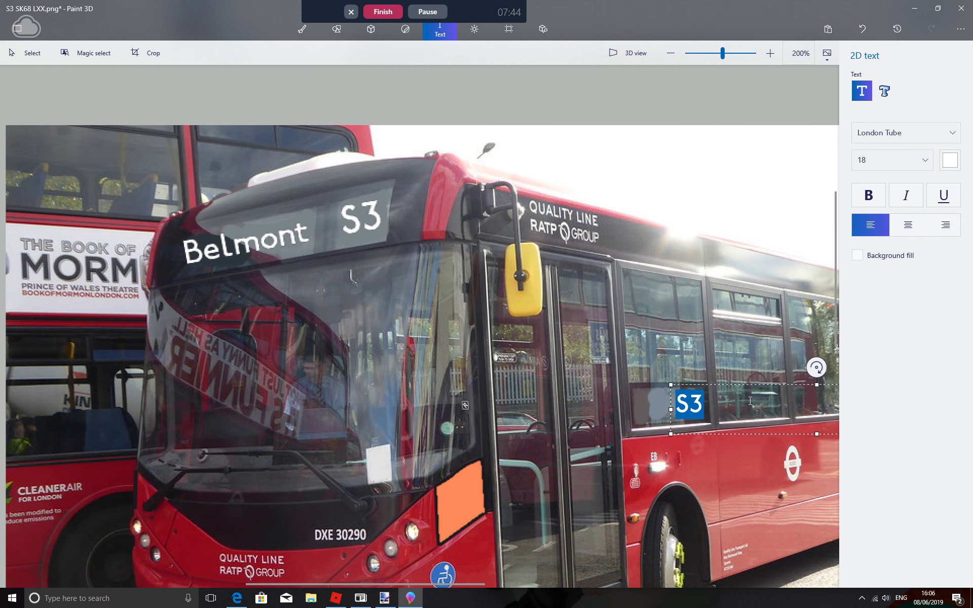
pyautogui.click(888, 167)
pyautogui.click(892, 144)
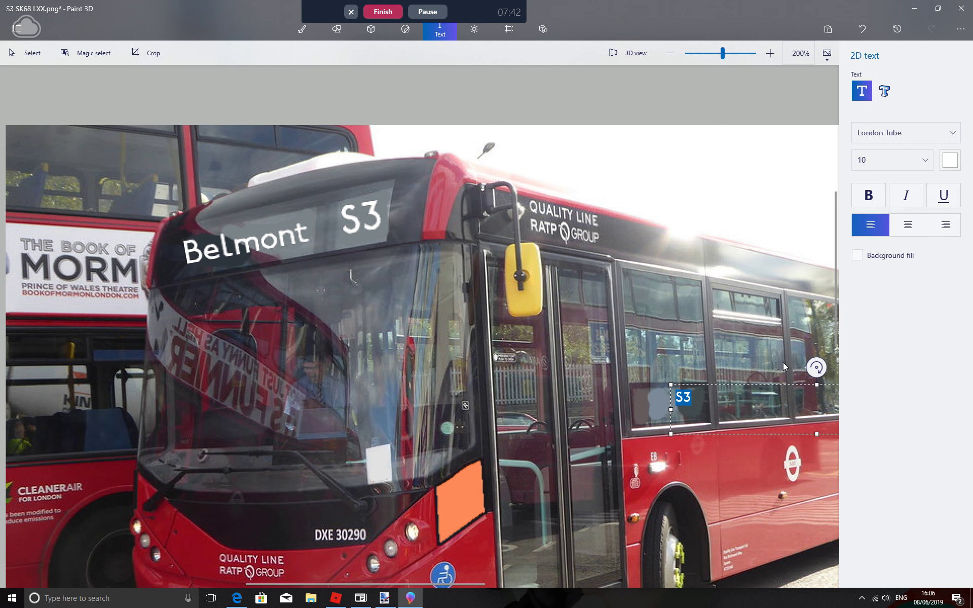
pyautogui.click(876, 164)
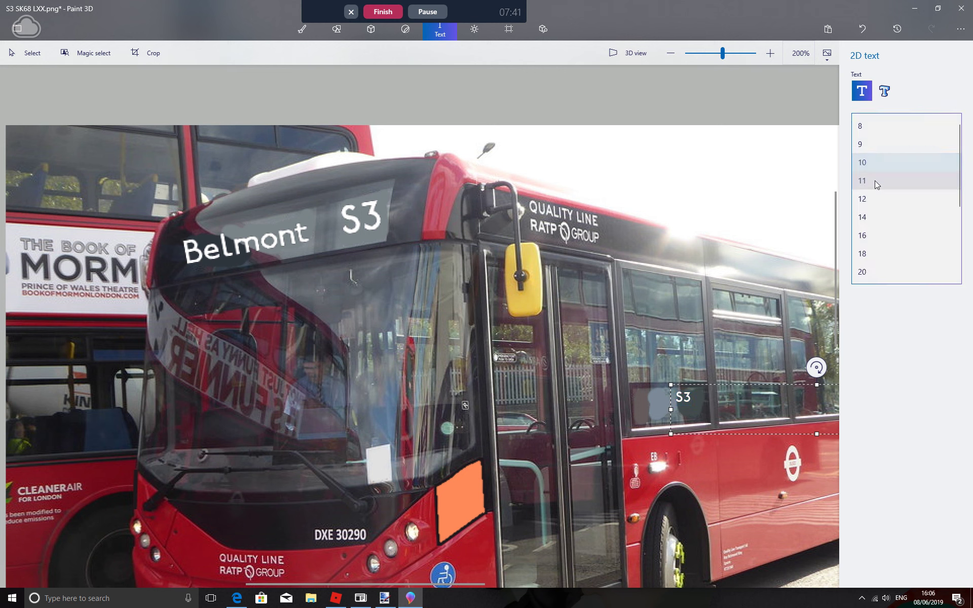
pyautogui.click(877, 217)
pyautogui.moveTo(780, 388); pyautogui.dragTo(783, 392)
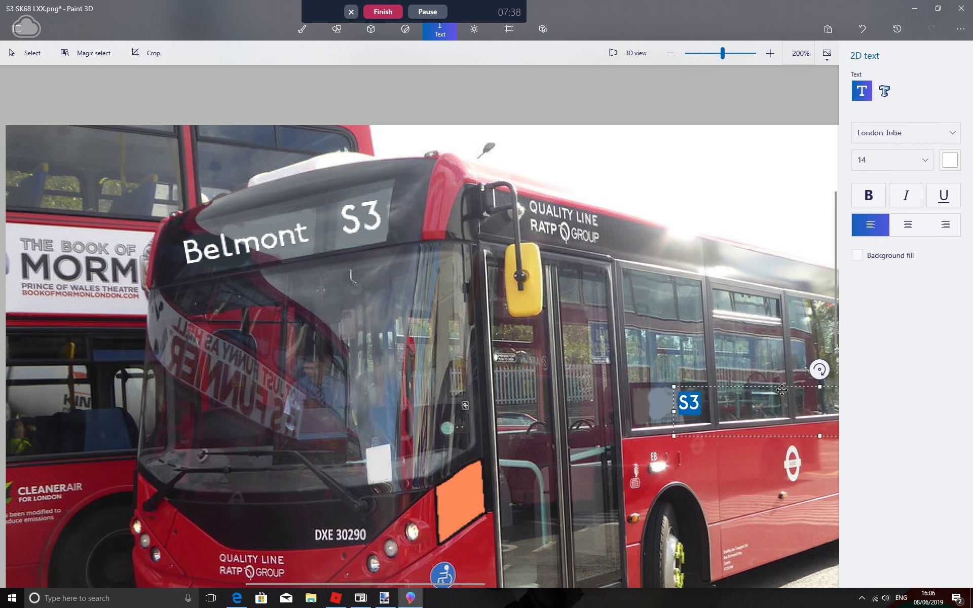
pyautogui.click(783, 384)
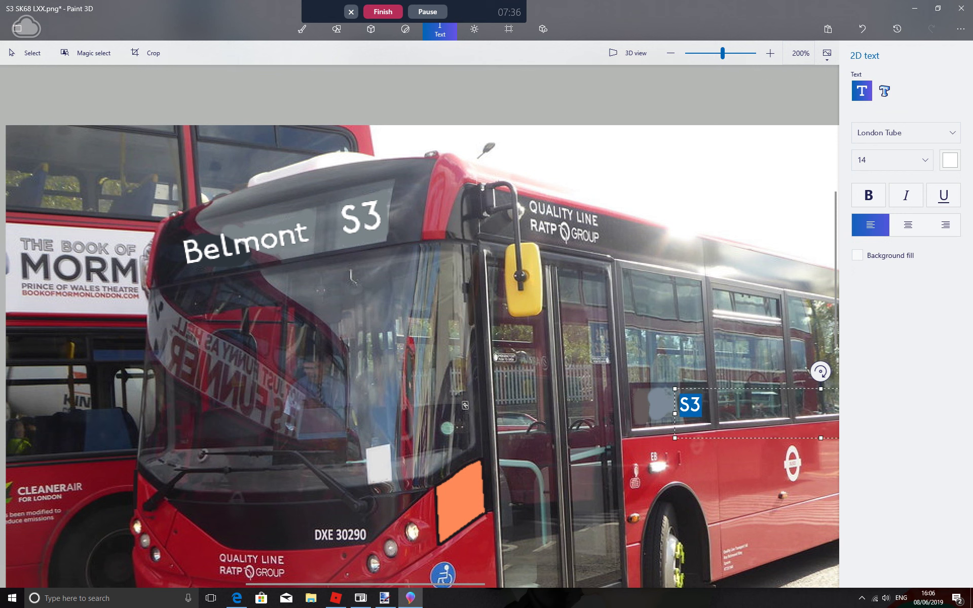
# Add 'Belmont' at size 8 left of S3, tilted slightly to align, and commit.
pyautogui.click(863, 97)
pyautogui.click(650, 397)
pyautogui.write('Belmont')
pyautogui.hotkey('ctrl', 'a')
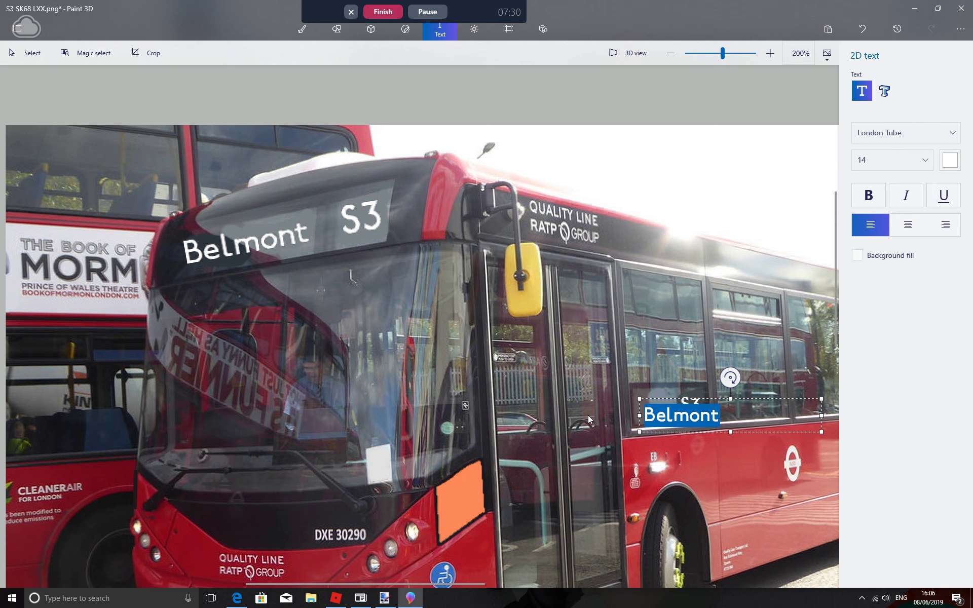
pyautogui.click(886, 160)
pyautogui.click(871, 179)
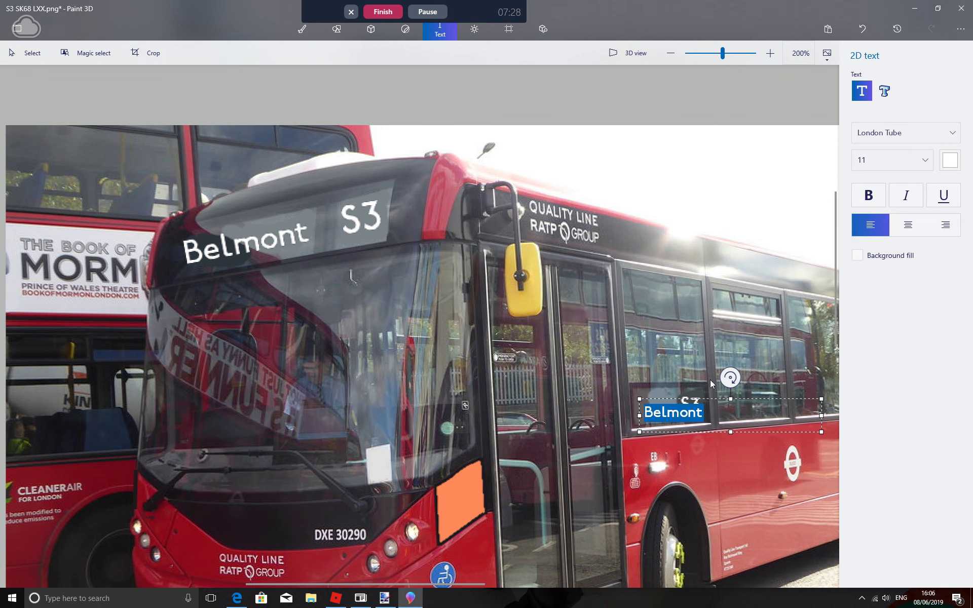
pyautogui.click(872, 160)
pyautogui.click(886, 107)
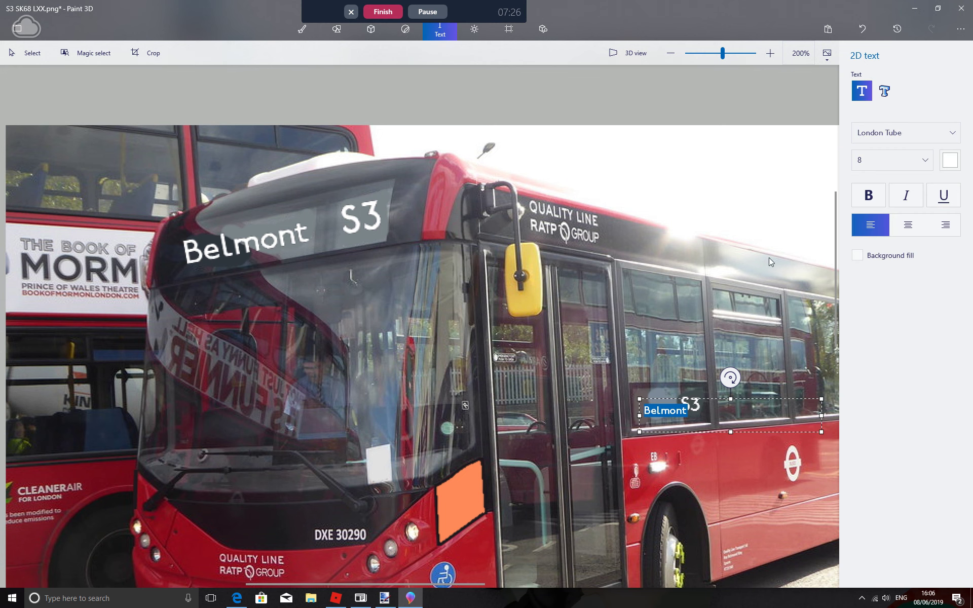
pyautogui.moveTo(764, 405)
pyautogui.mouseDown()
pyautogui.moveTo(720, 371)
pyautogui.moveTo(741, 388)
pyautogui.mouseUp()
pyautogui.click(764, 305)
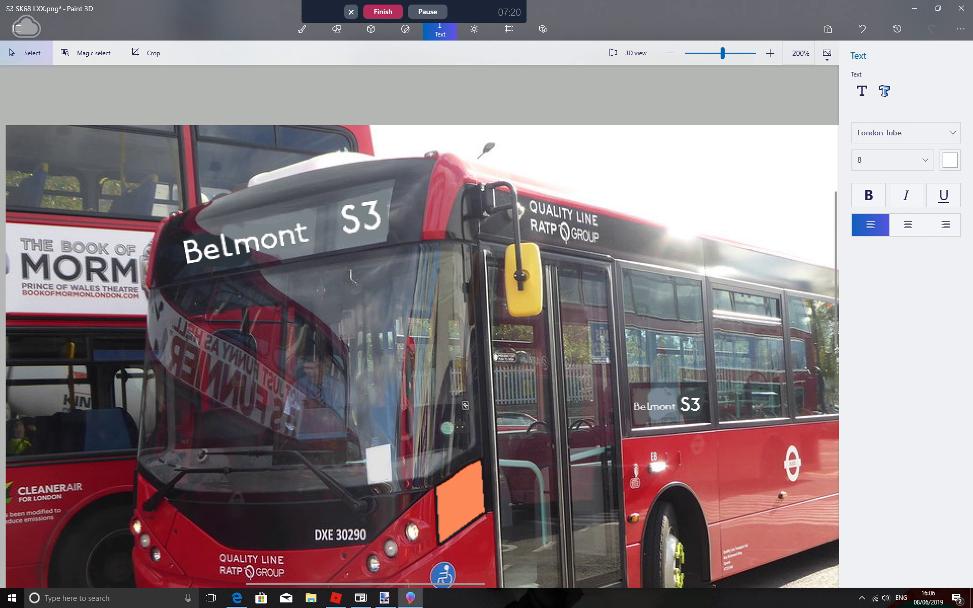
# Zoom out and add black S3 at size 14 centred on the orange door panel.
pyautogui.scroll(-2, 763, 311)
pyautogui.scroll(-1, 763, 312)
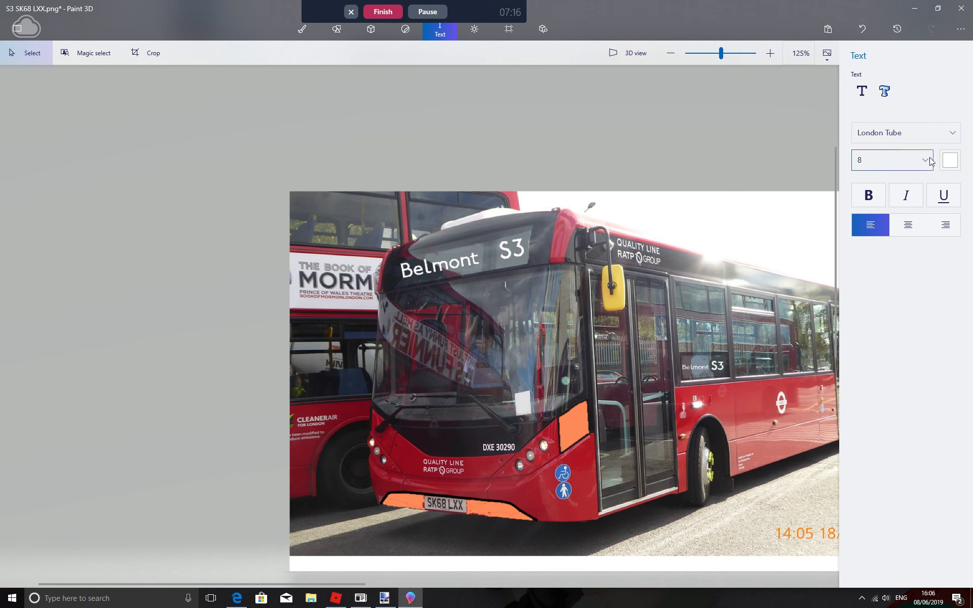
pyautogui.click(949, 161)
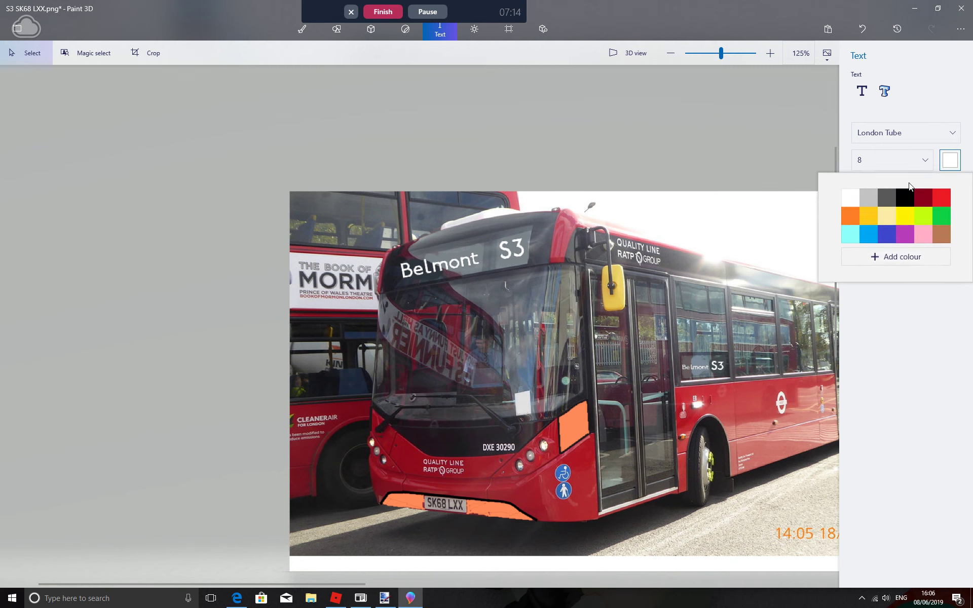
pyautogui.click(887, 195)
pyautogui.click(860, 91)
pyautogui.click(562, 419)
pyautogui.write('S3')
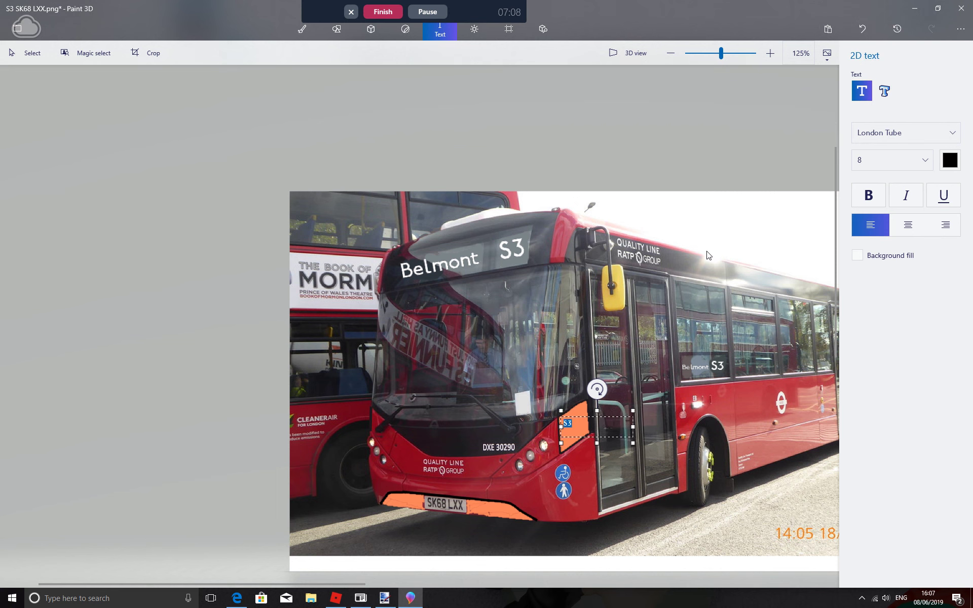
pyautogui.click(891, 160)
pyautogui.click(867, 252)
pyautogui.moveTo(597, 389); pyautogui.dragTo(600, 388)
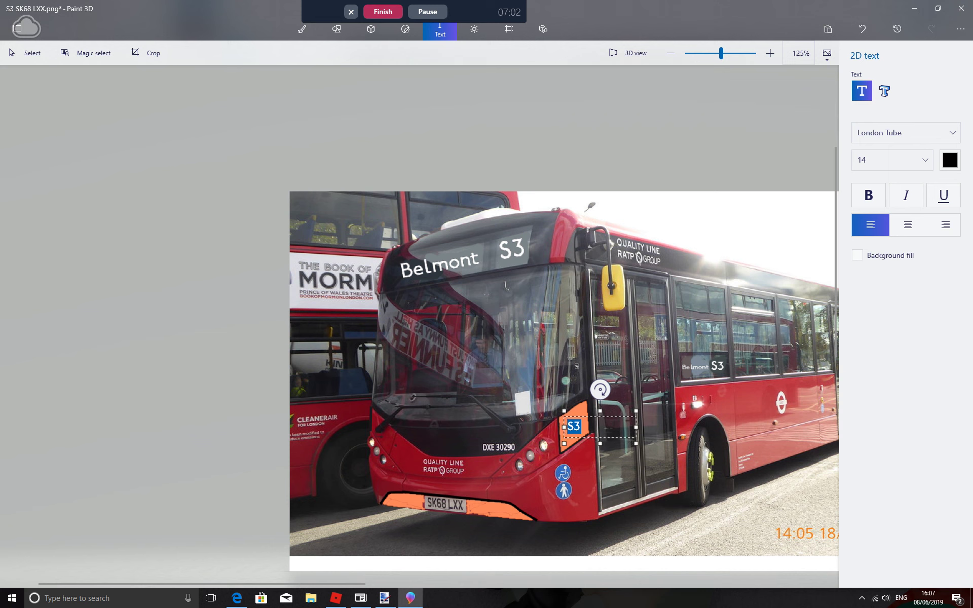
pyautogui.click(600, 389)
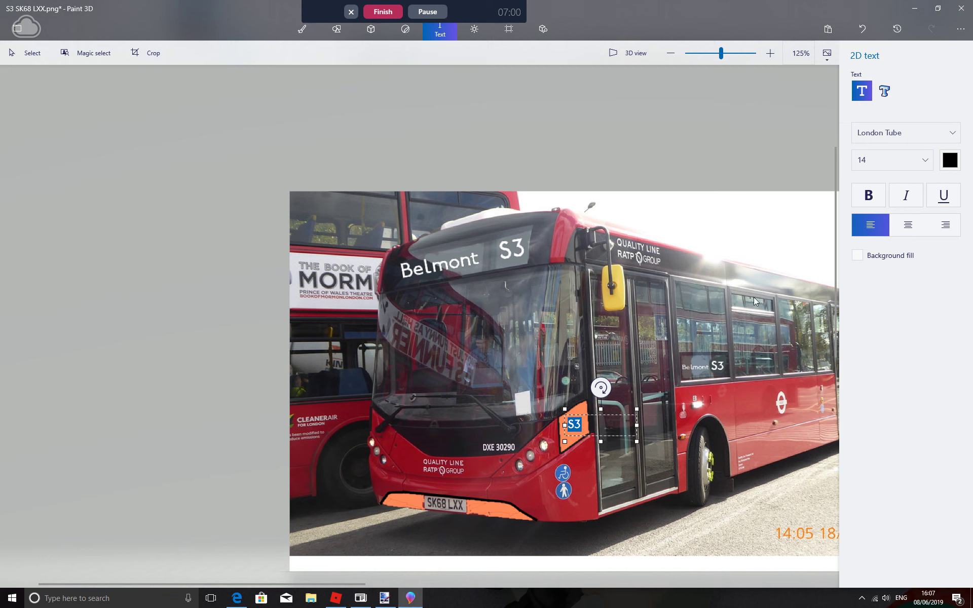
# Add 'Serving Sutton' at size 8 on the skirt right of the number plate.
pyautogui.click(864, 96)
pyautogui.click(558, 431)
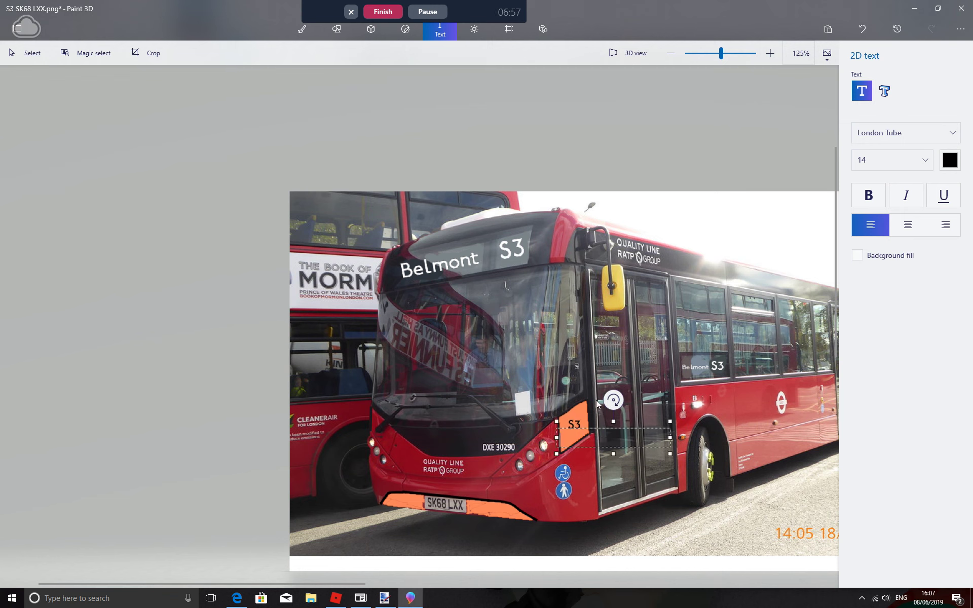
pyautogui.write('Serving Sutton')
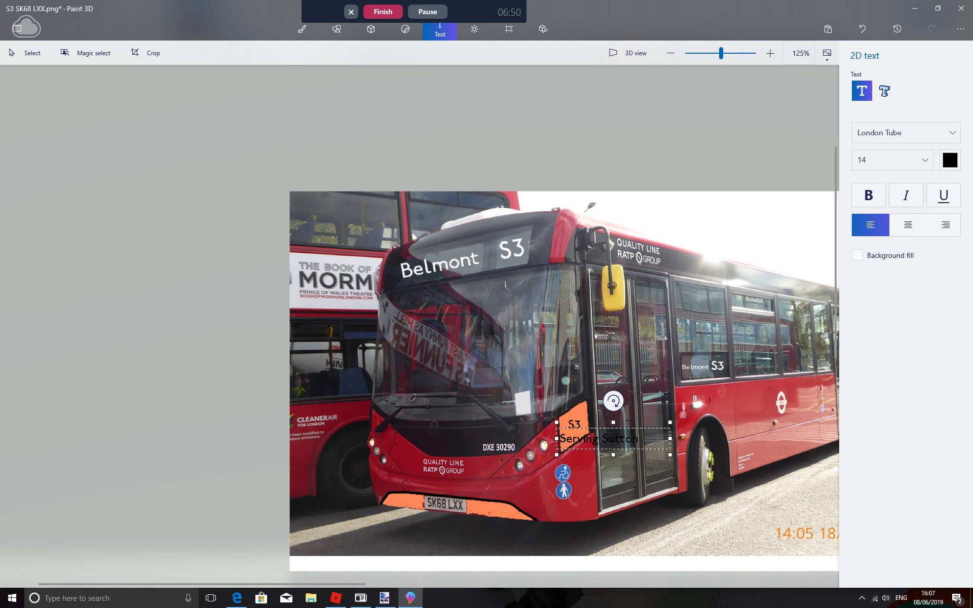
pyautogui.moveTo(651, 413); pyautogui.dragTo(637, 422)
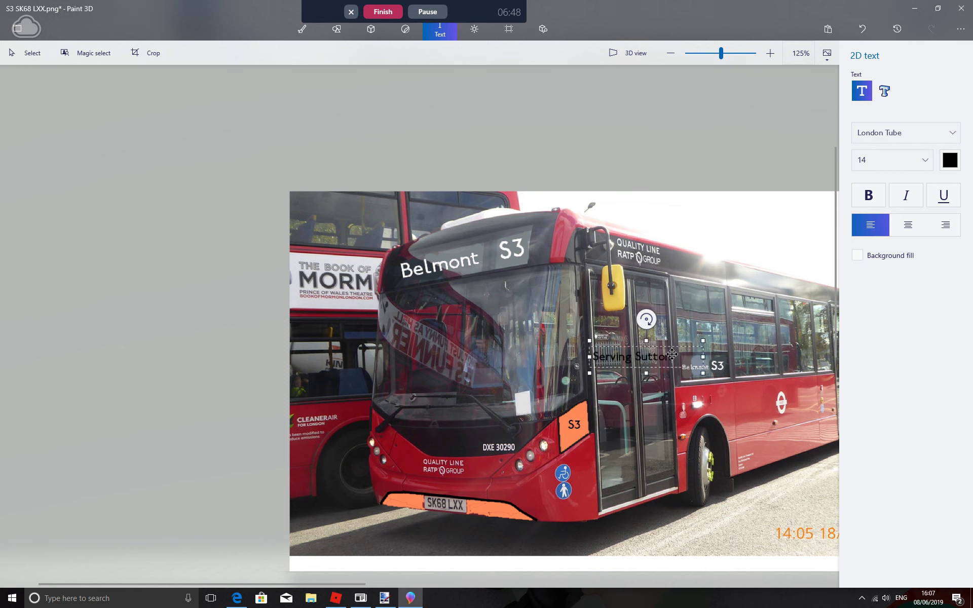
pyautogui.click(892, 159)
pyautogui.scroll(2, 890, 127)
pyautogui.click(890, 105)
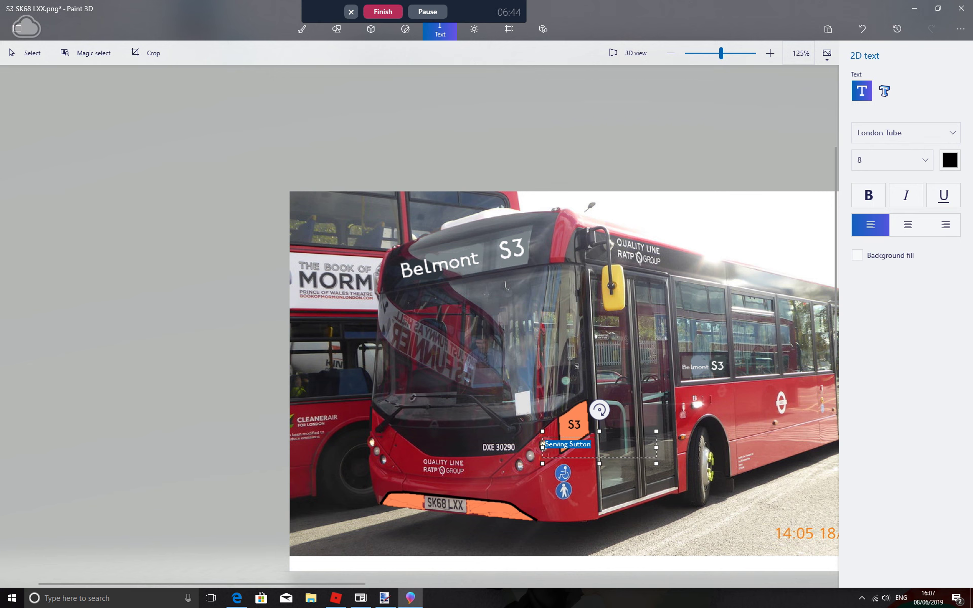
pyautogui.moveTo(628, 429)
pyautogui.mouseDown()
pyautogui.moveTo(550, 488)
pyautogui.moveTo(528, 473)
pyautogui.moveTo(536, 476)
pyautogui.mouseUp()
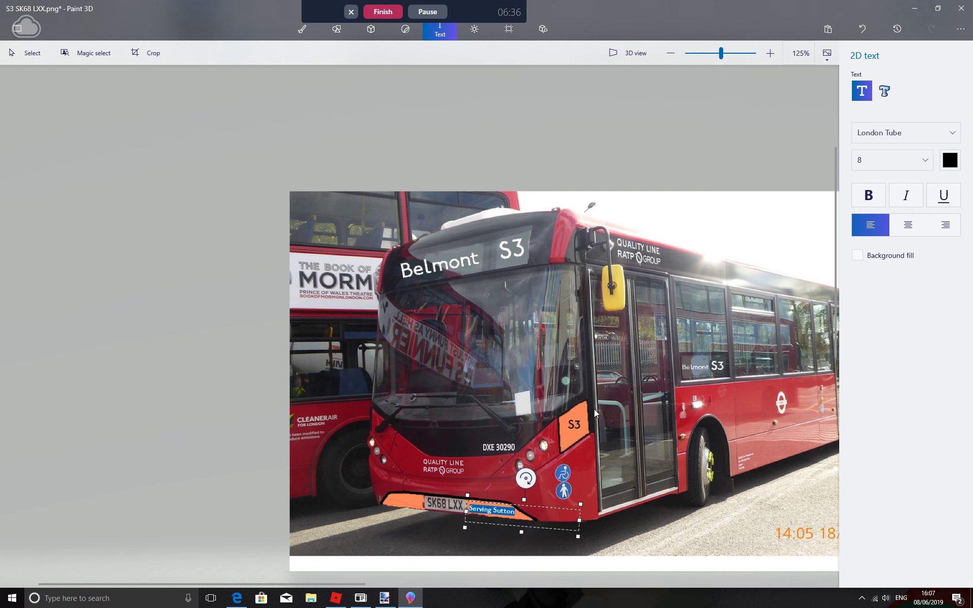
pyautogui.click(780, 182)
# Add 'S1 S3 S4' left of the number plate, tilted to follow the skirt.
pyautogui.click(863, 94)
pyautogui.click(394, 502)
pyautogui.write('S1 S3 S4')
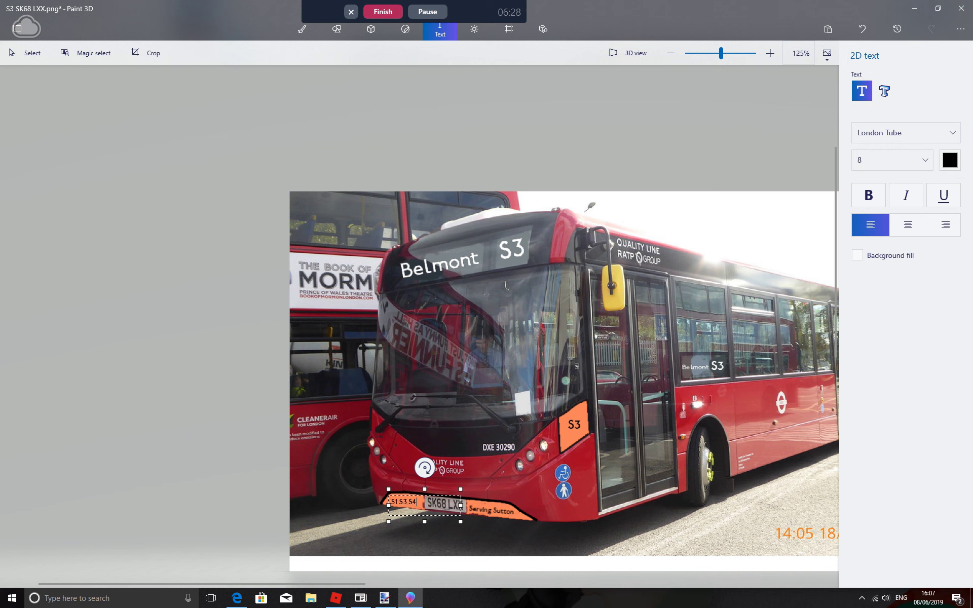
pyautogui.moveTo(425, 468); pyautogui.dragTo(428, 467)
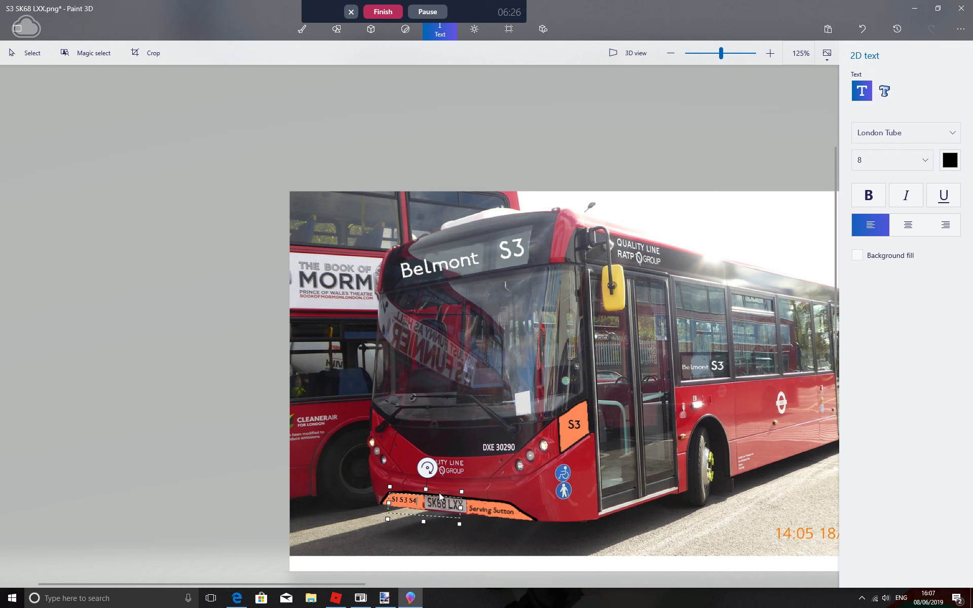
pyautogui.click(444, 492)
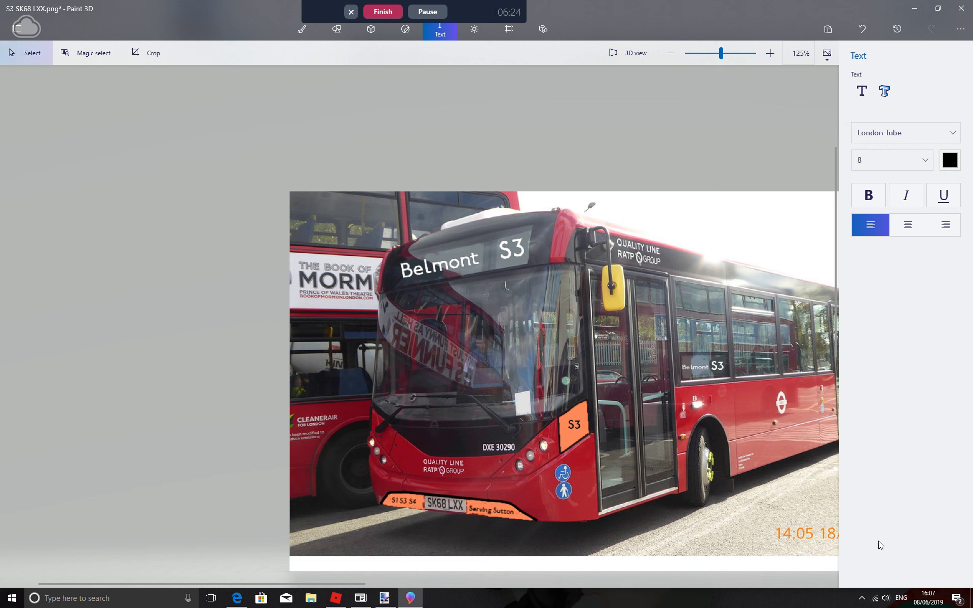
pyautogui.scroll(2, 615, 536)
pyautogui.scroll(4, 456, 538)
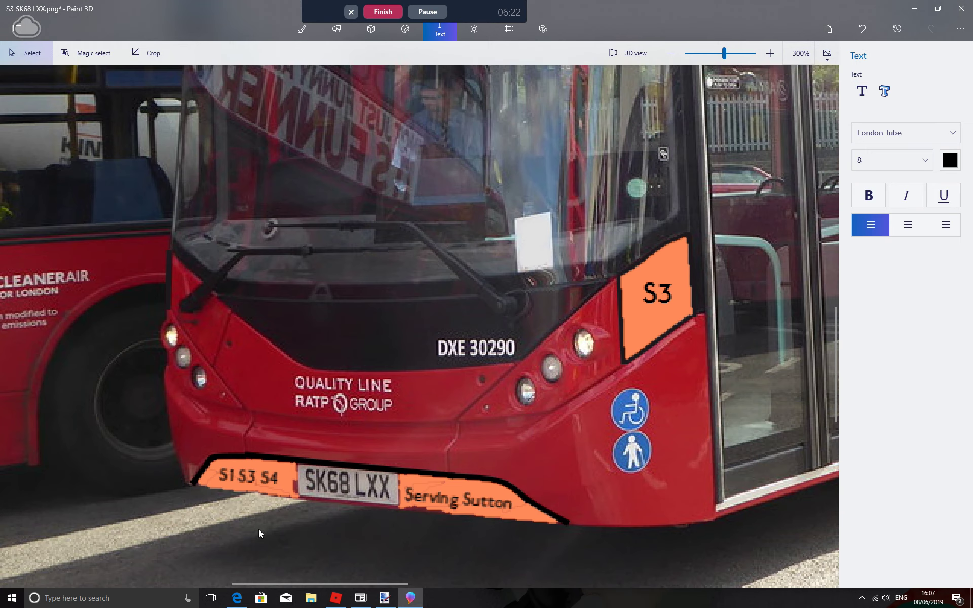
pyautogui.scroll(-2, 421, 309)
pyautogui.scroll(-2, 422, 309)
pyautogui.scroll(-2, 422, 310)
pyautogui.scroll(-1, 422, 309)
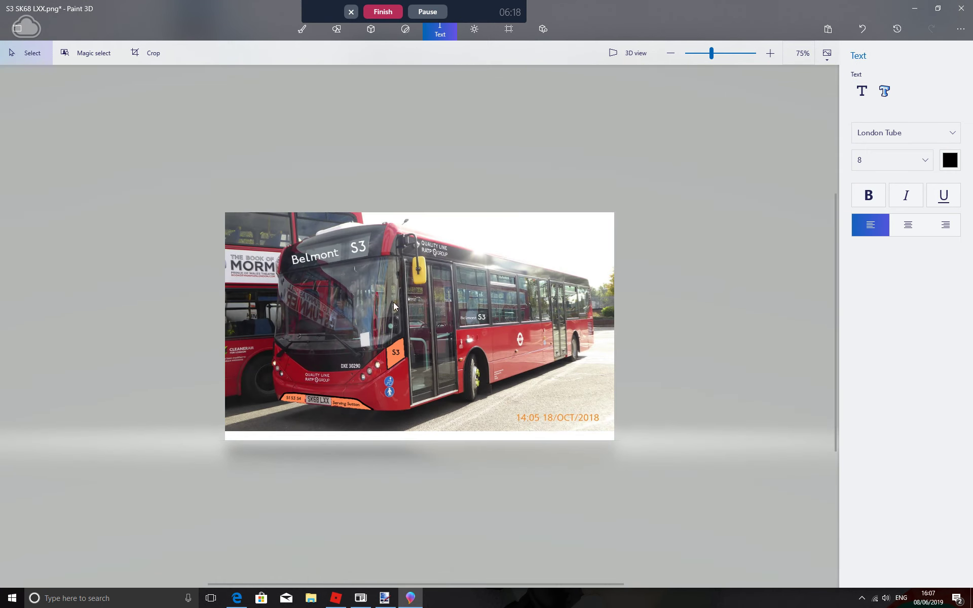
pyautogui.scroll(2, 399, 304)
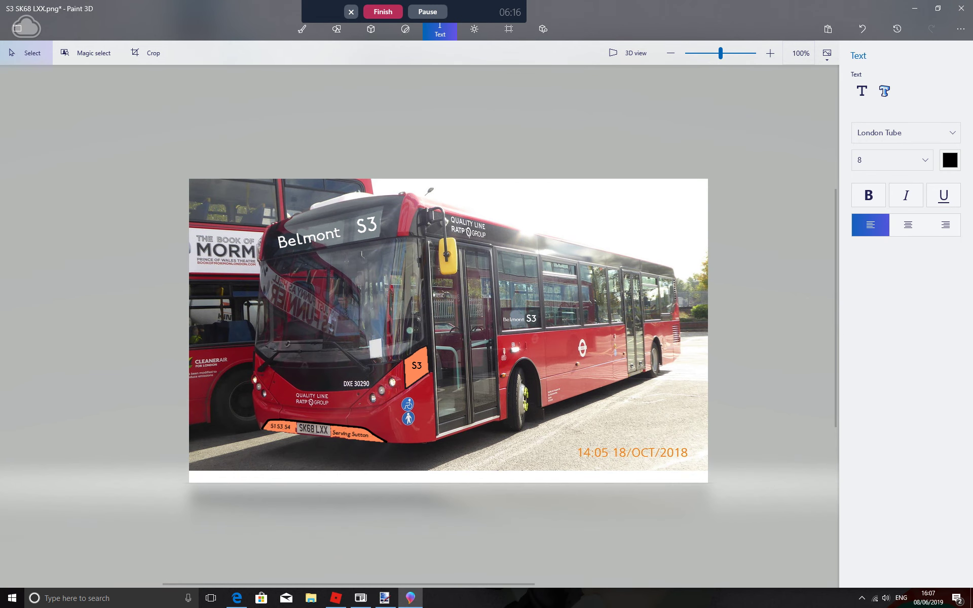